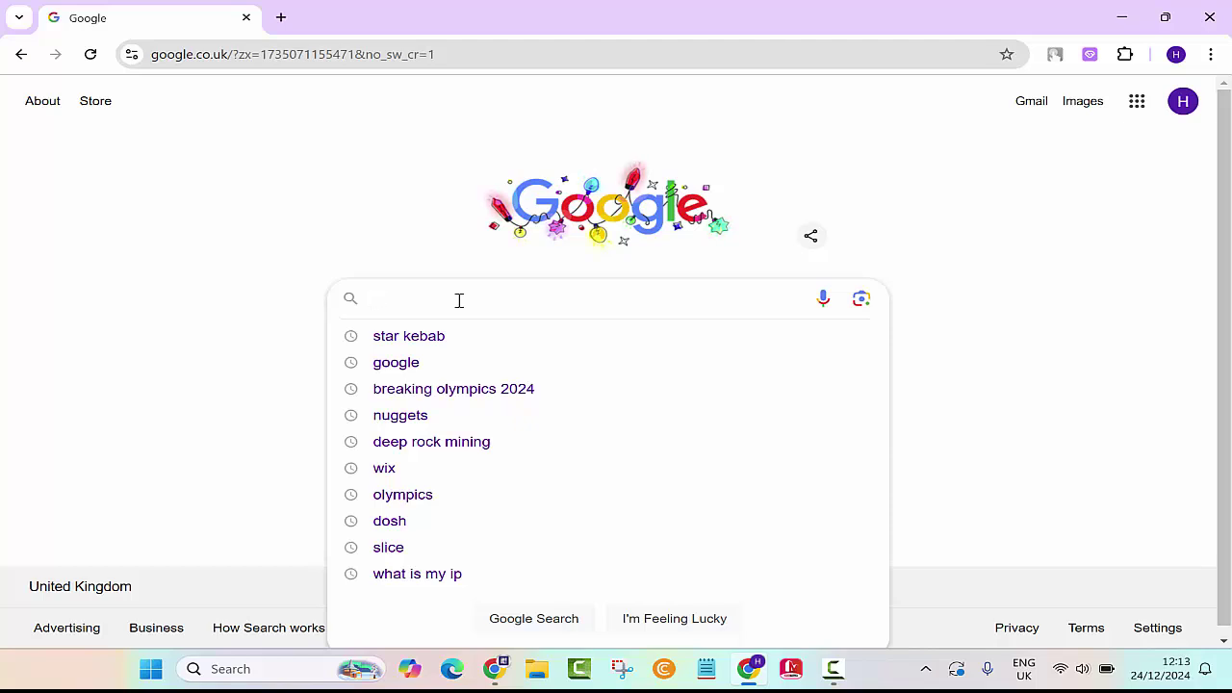
# Step: Search Google for 'office 365' using the autocomplete suggestion
pyautogui.write('off')
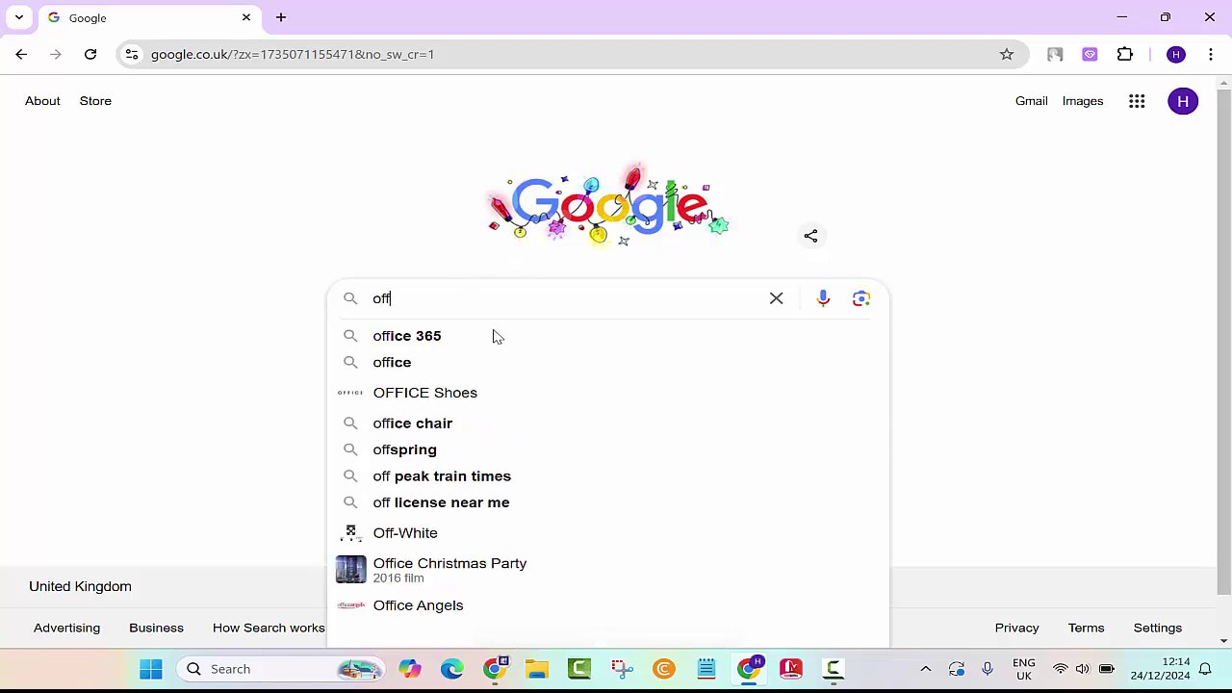
pyautogui.write('ic')
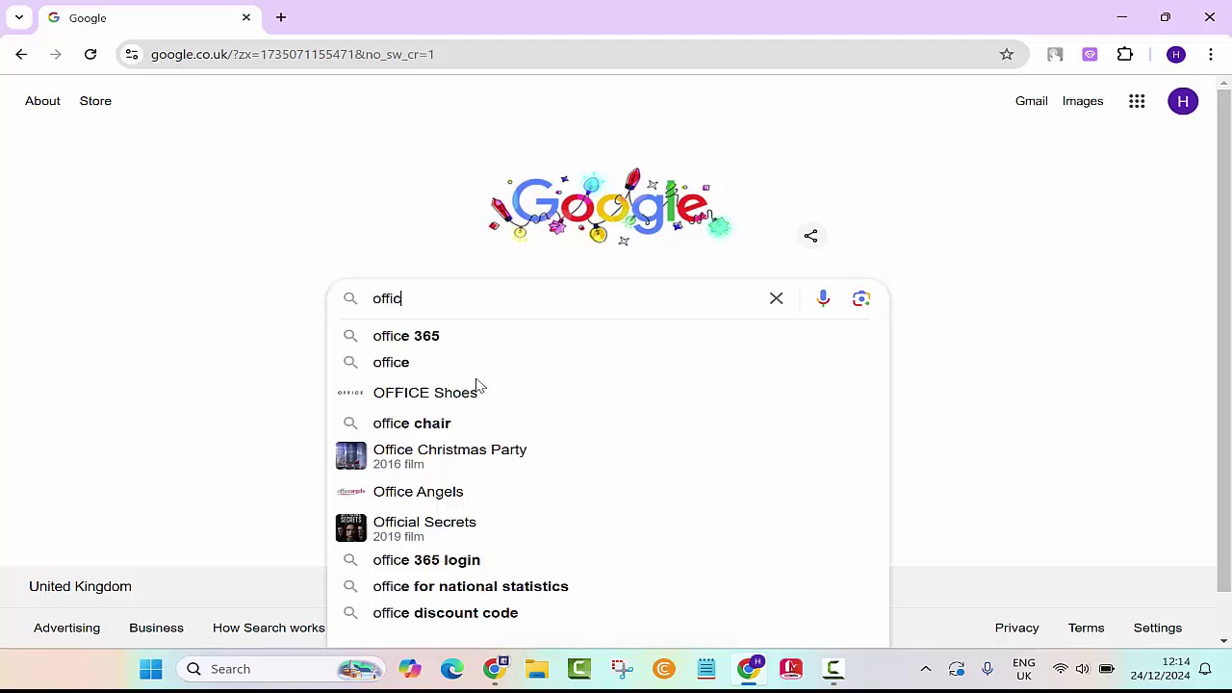
pyautogui.click(416, 346)
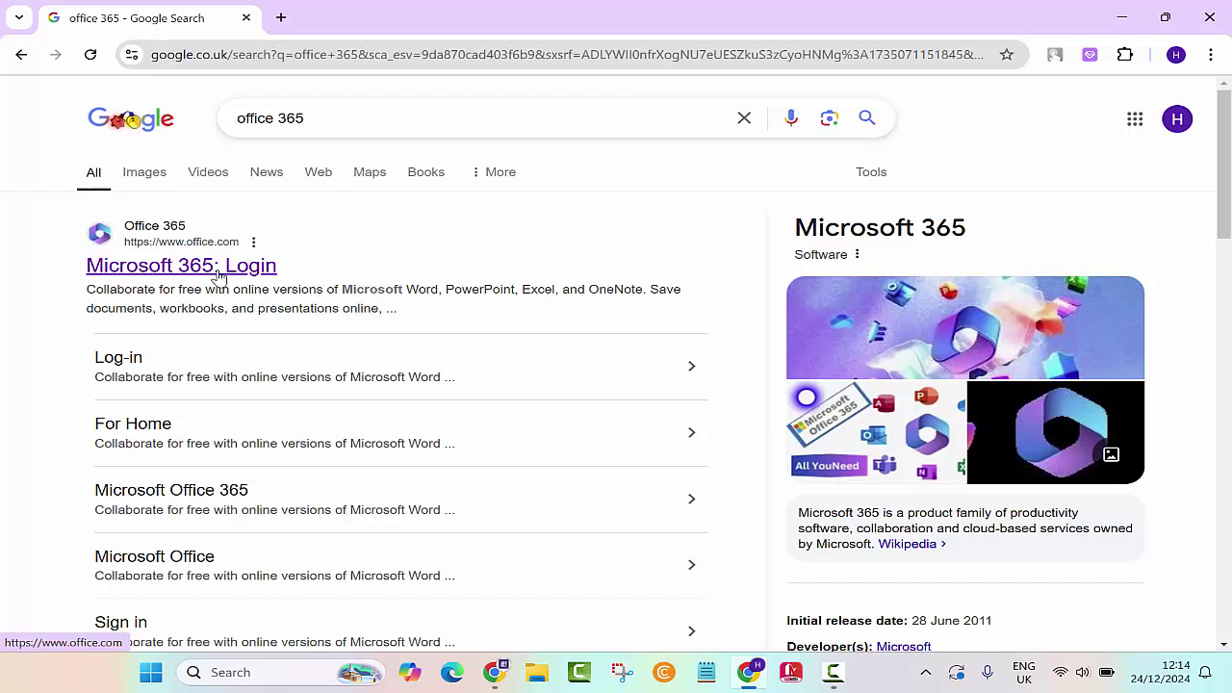
# Step: Open the 'Microsoft 365: Login' result on office.com
pyautogui.click(219, 276)
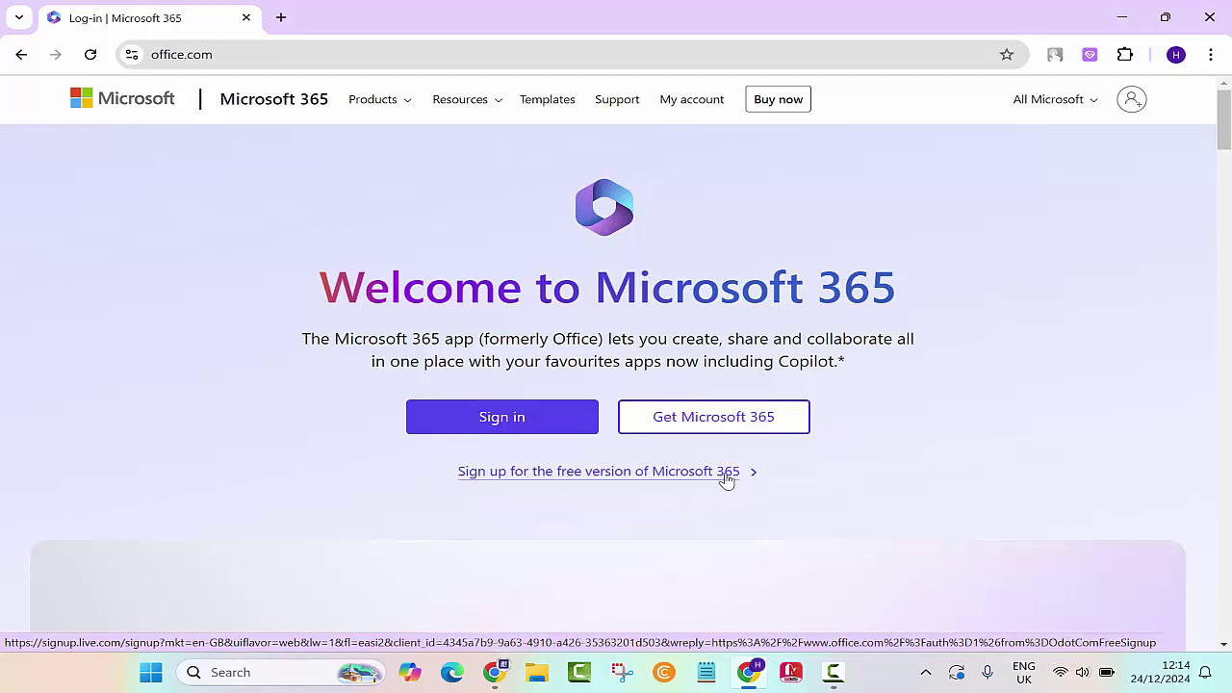
pyautogui.click(558, 472)
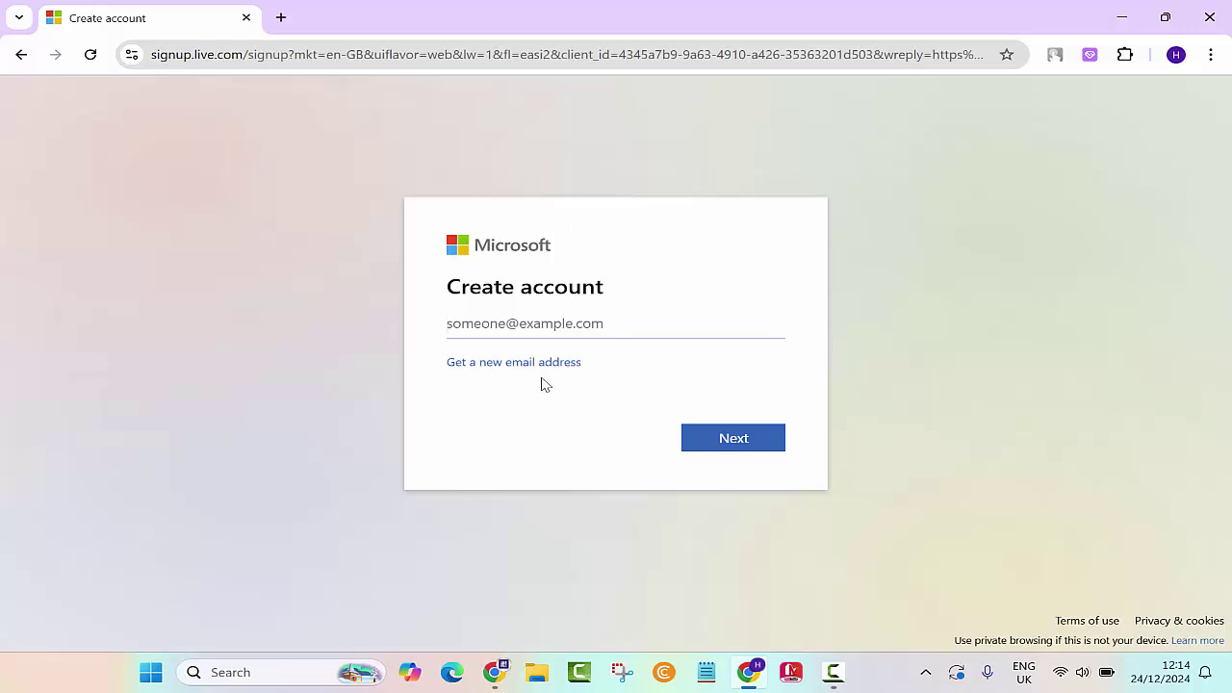
pyautogui.click(500, 370)
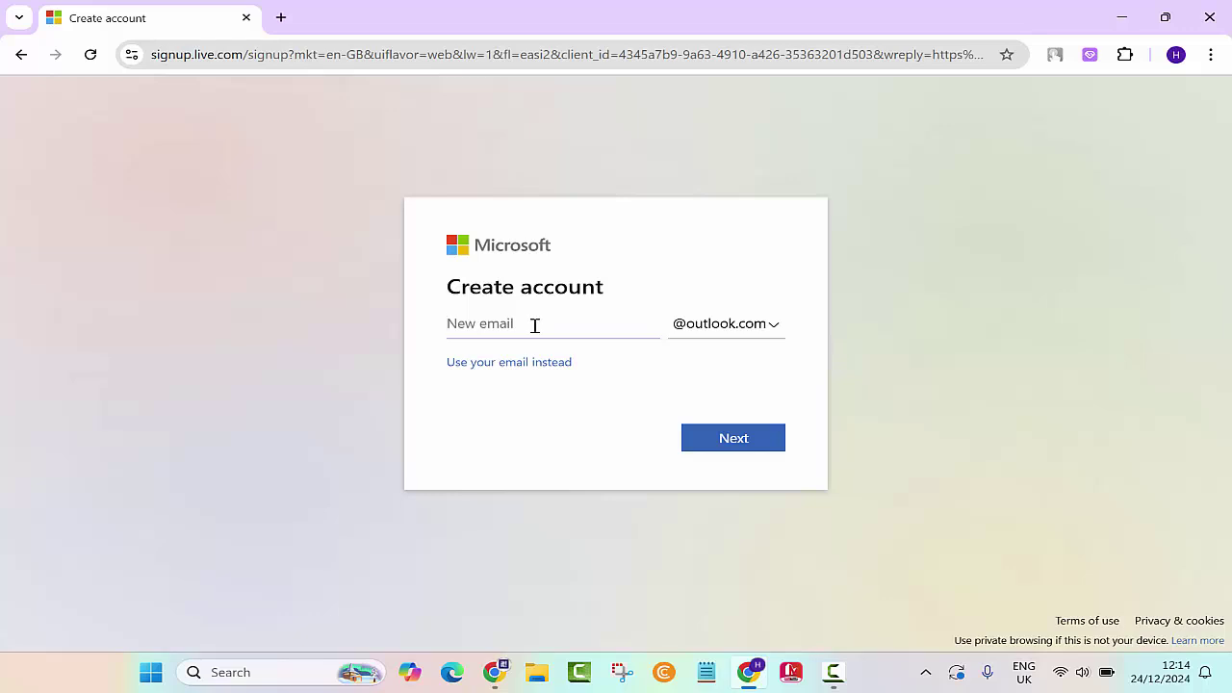
pyautogui.write('i')
pyautogui.press('BackSpace')
pyautogui.click(777, 327)
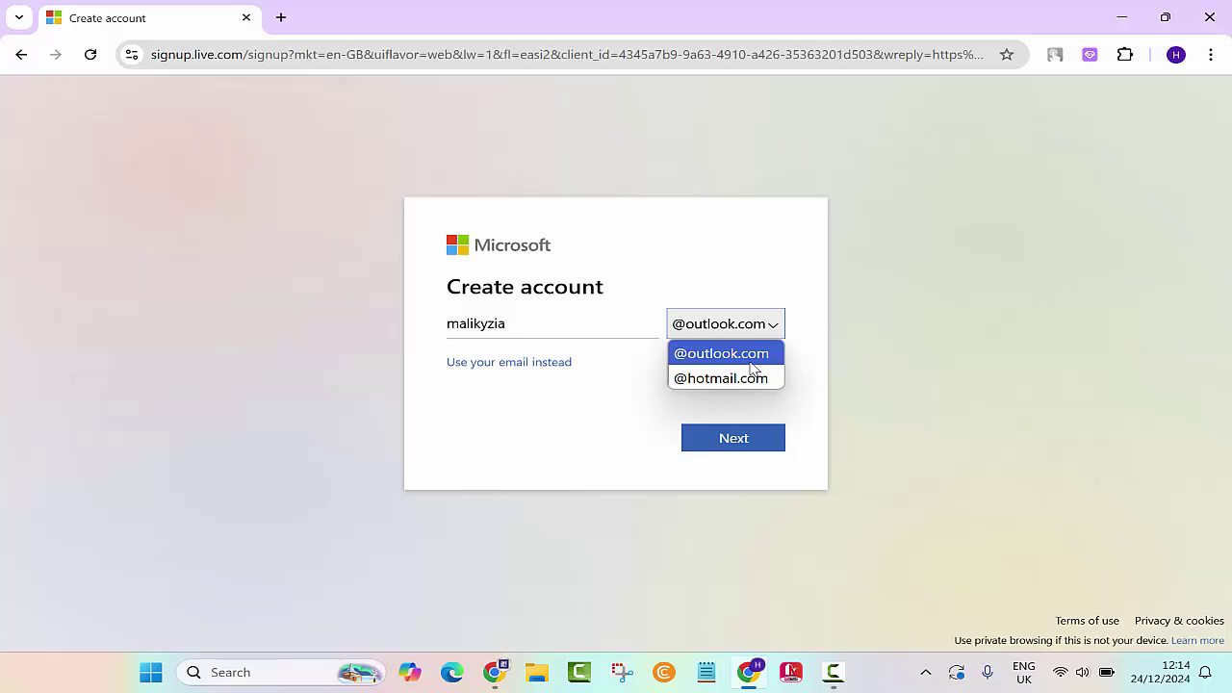
pyautogui.click(741, 301)
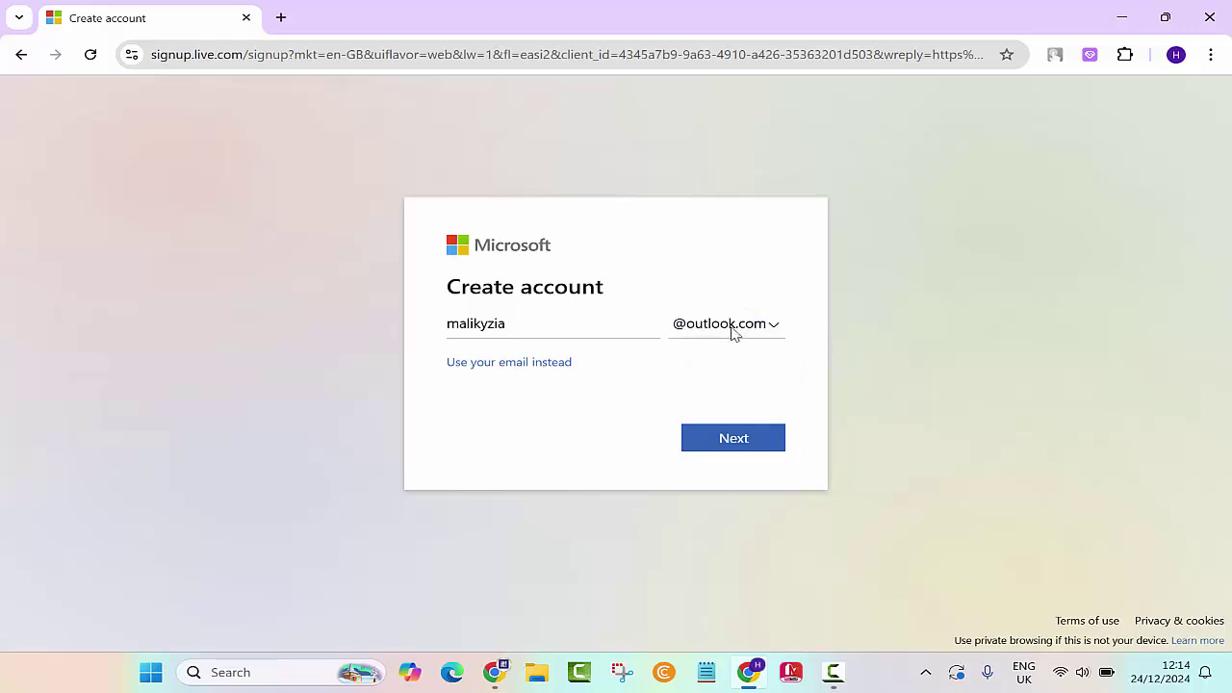
# Step: Submit the username, appending '1' after the first choice was taken
pyautogui.click(717, 441)
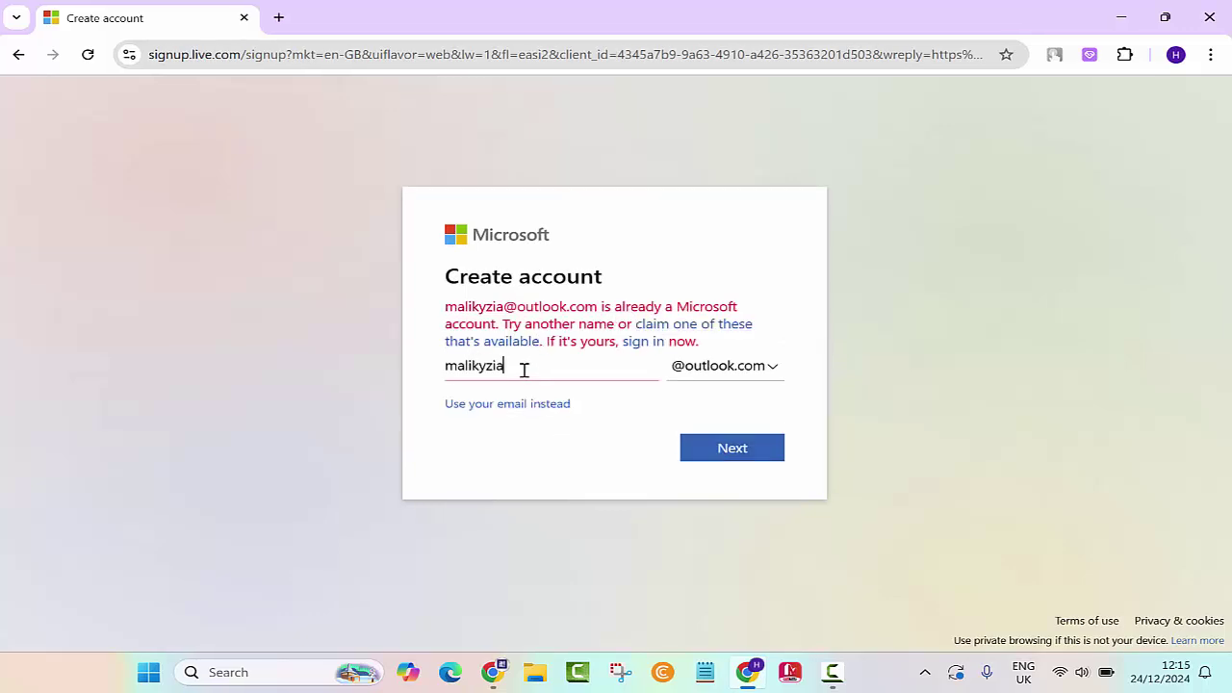
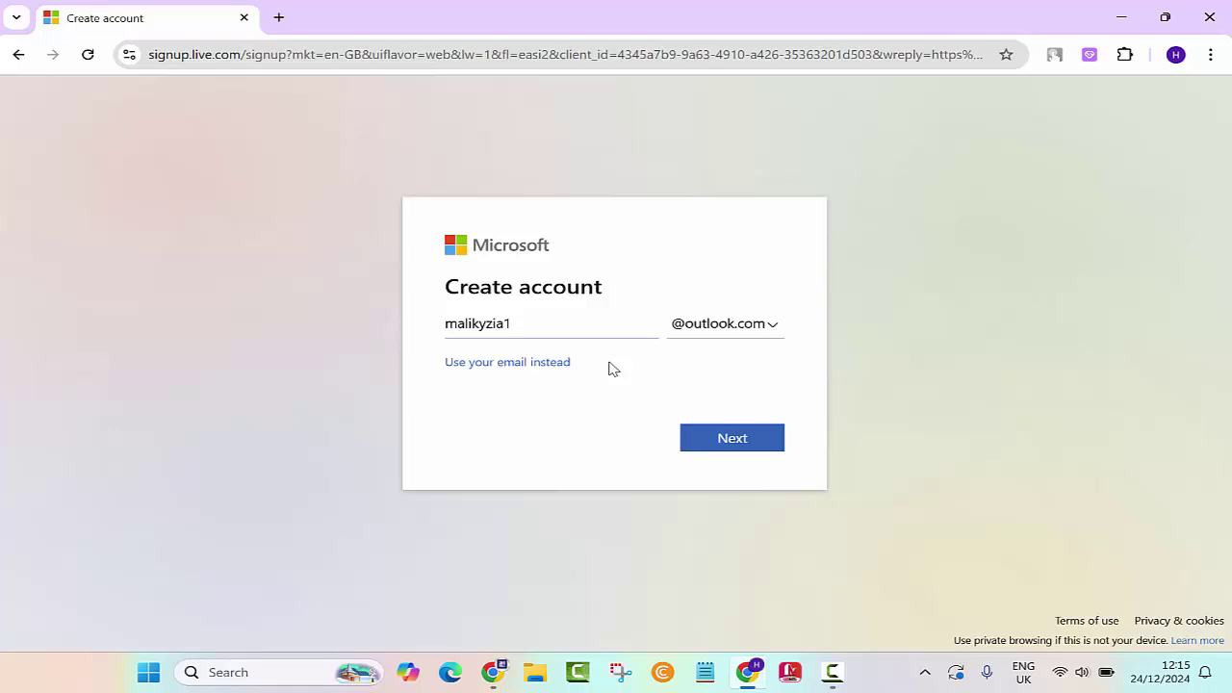
pyautogui.click(717, 438)
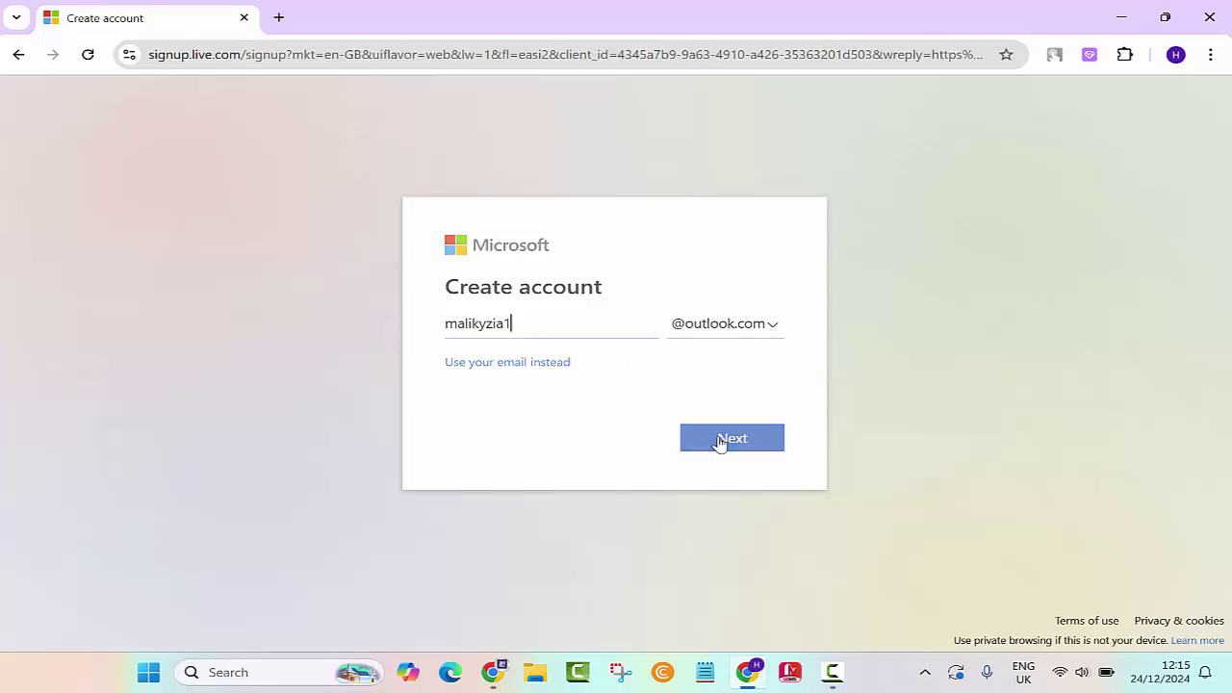
# Step: Replace Chrome's suggested strong password with your own typed password
pyautogui.press('BackSpace')
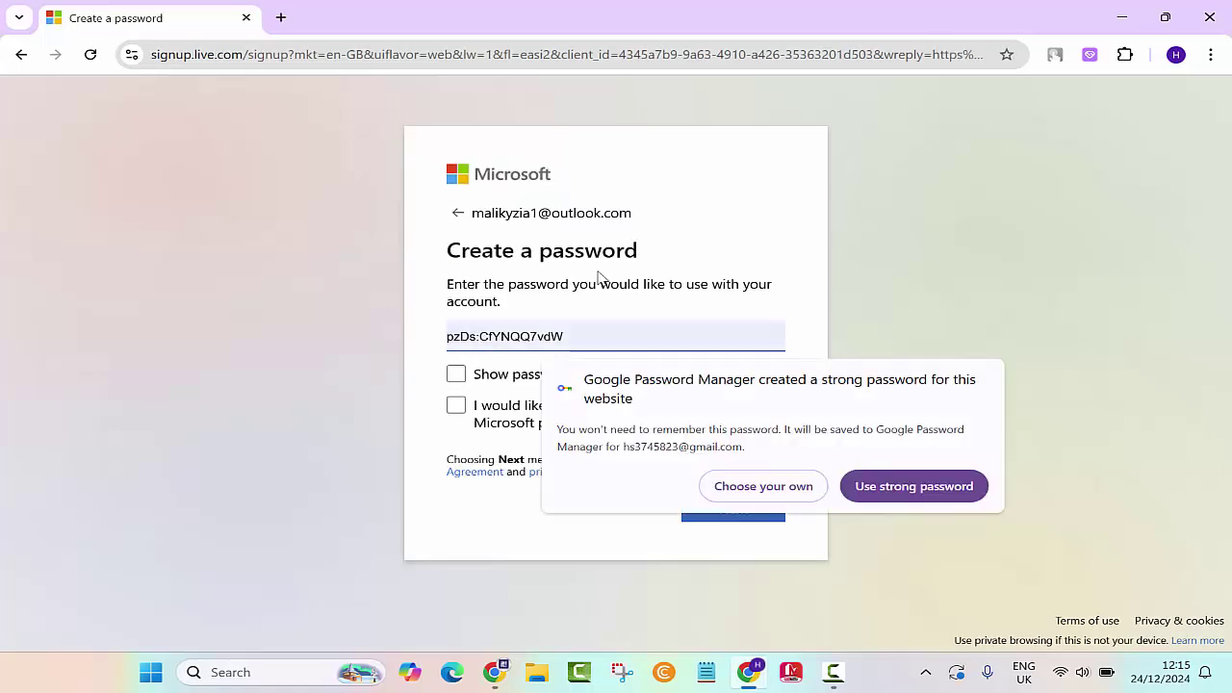
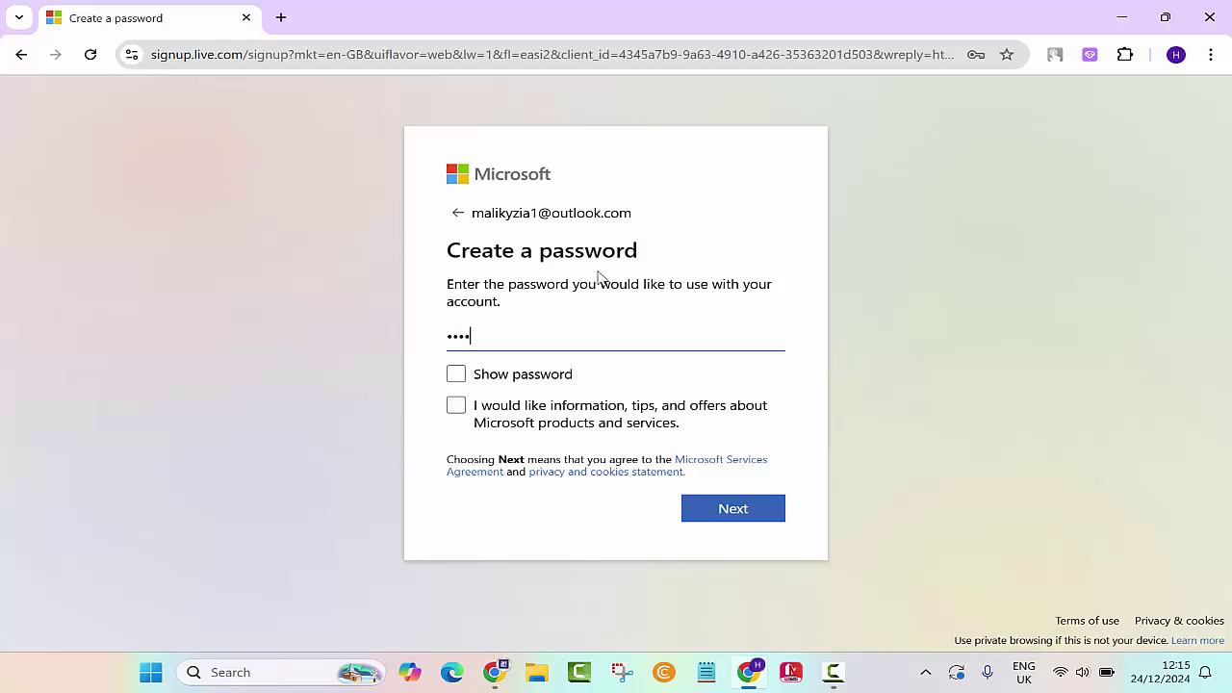
# Step: Submit the password, dismiss Chrome's save prompt, and select United Kingdom as the country
pyautogui.click(737, 511)
pyautogui.click(997, 101)
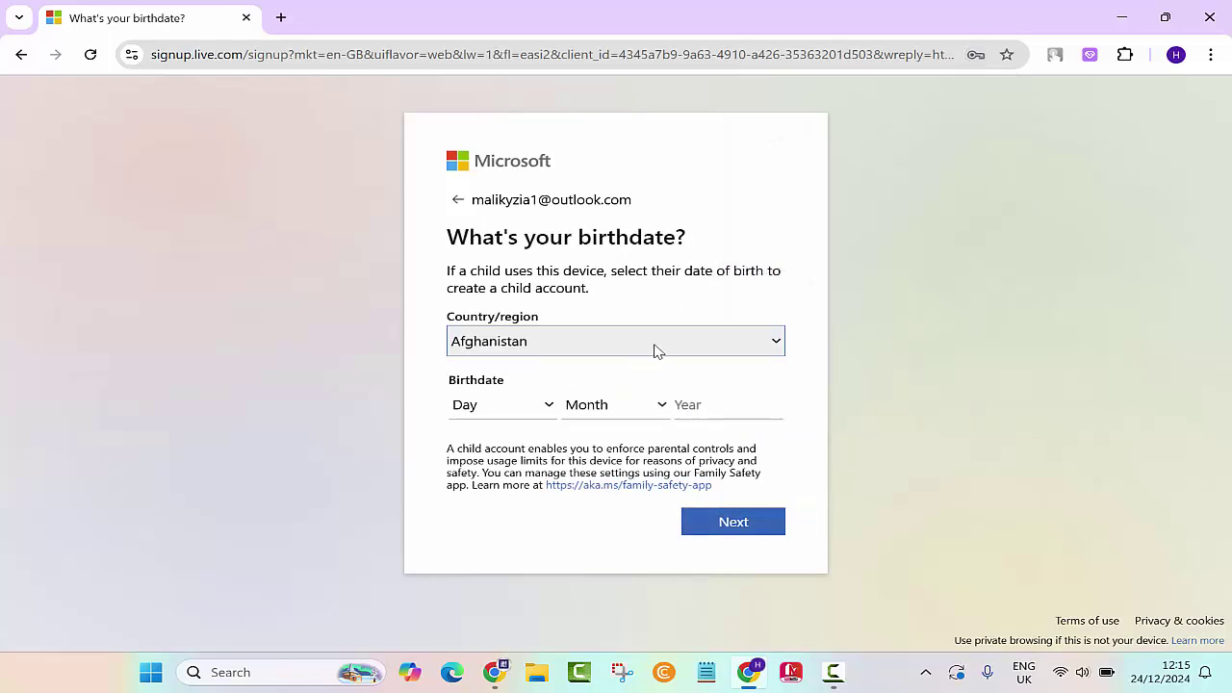
pyautogui.click(654, 350)
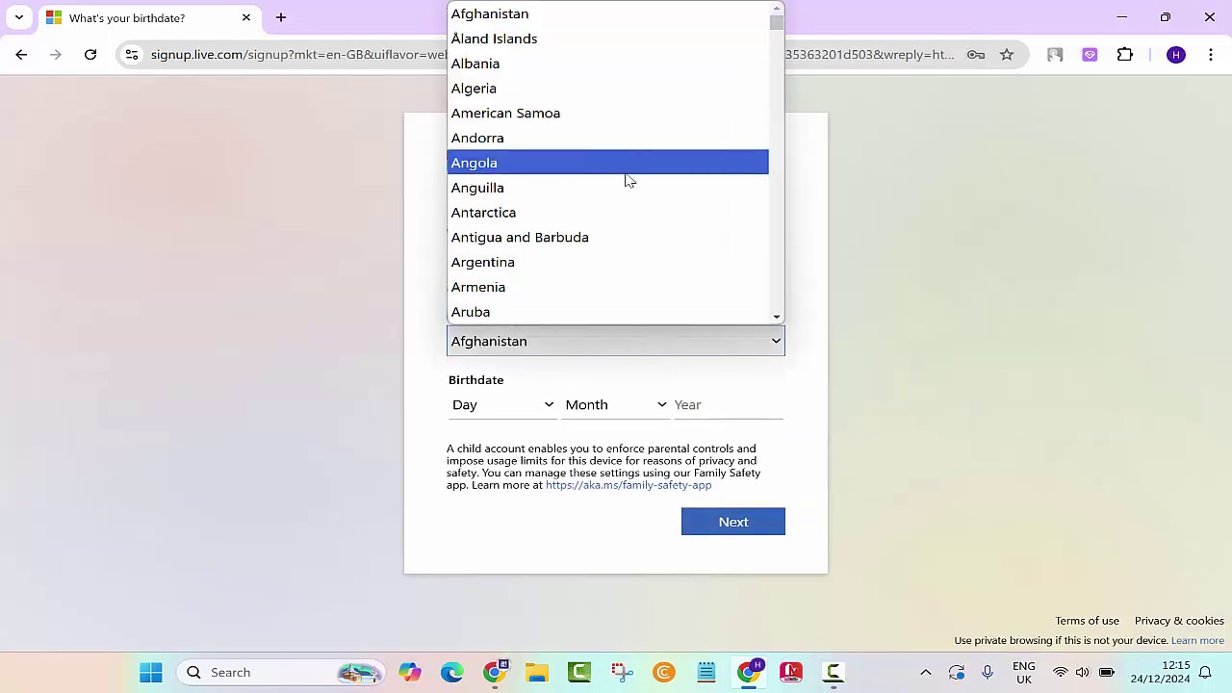
pyautogui.press('u')
pyautogui.press('n')
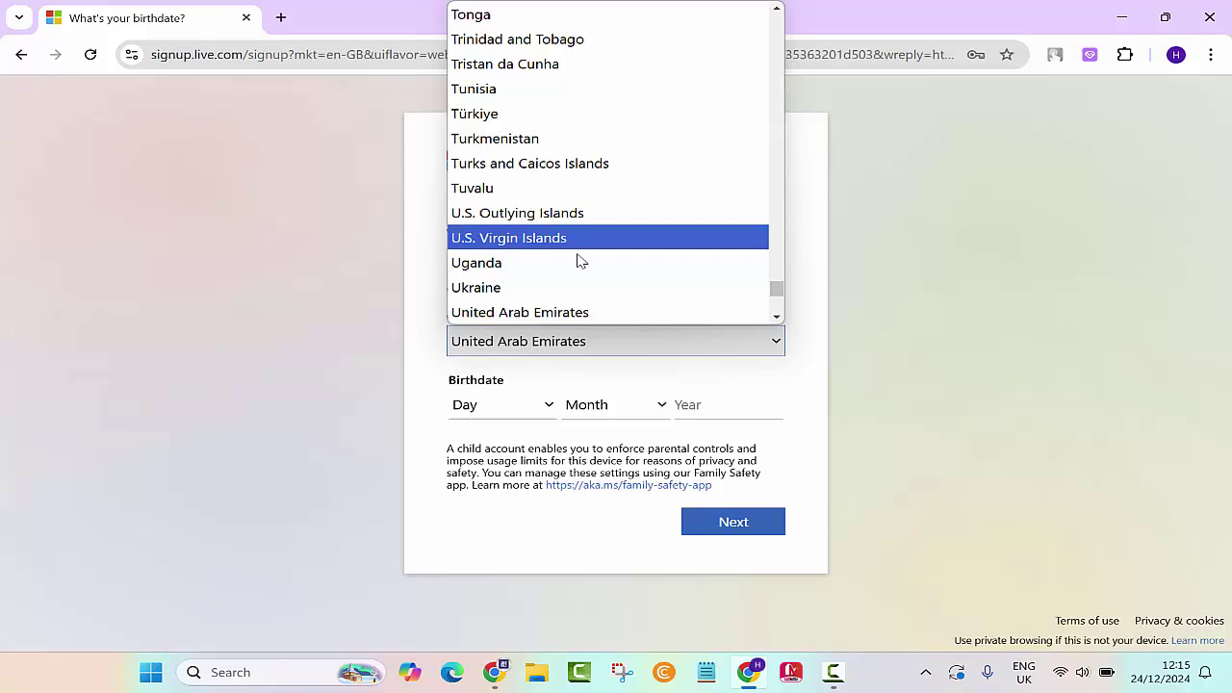
pyautogui.press('Down')
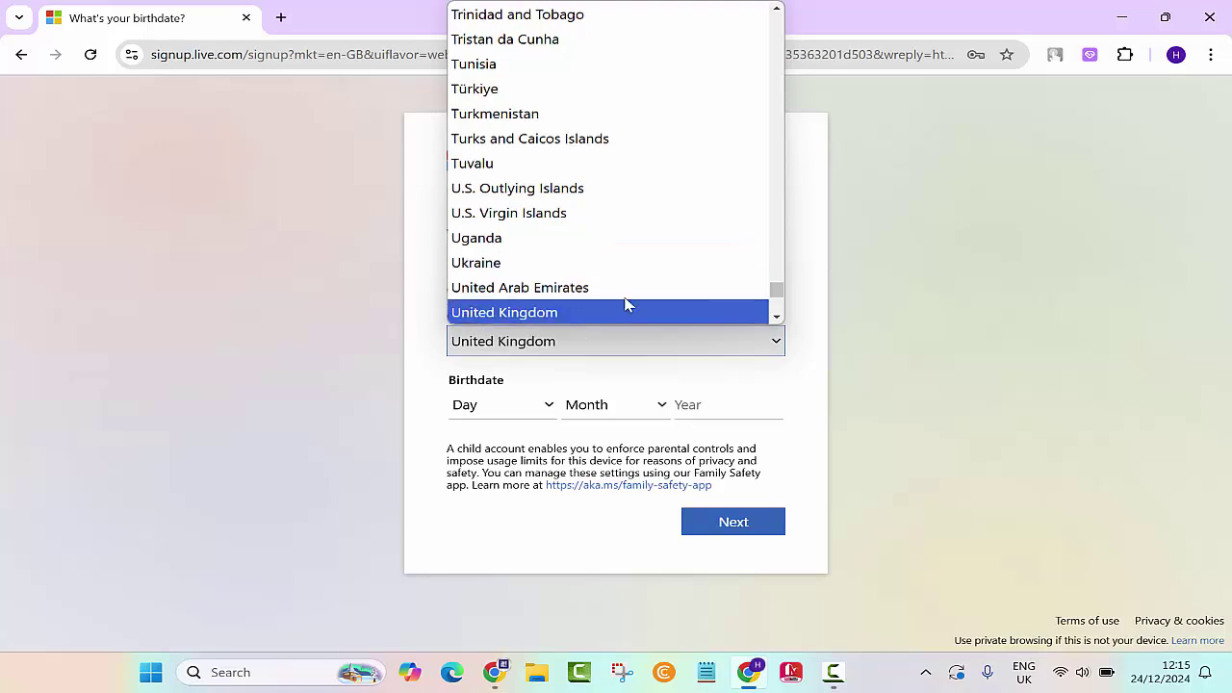
pyautogui.click(626, 305)
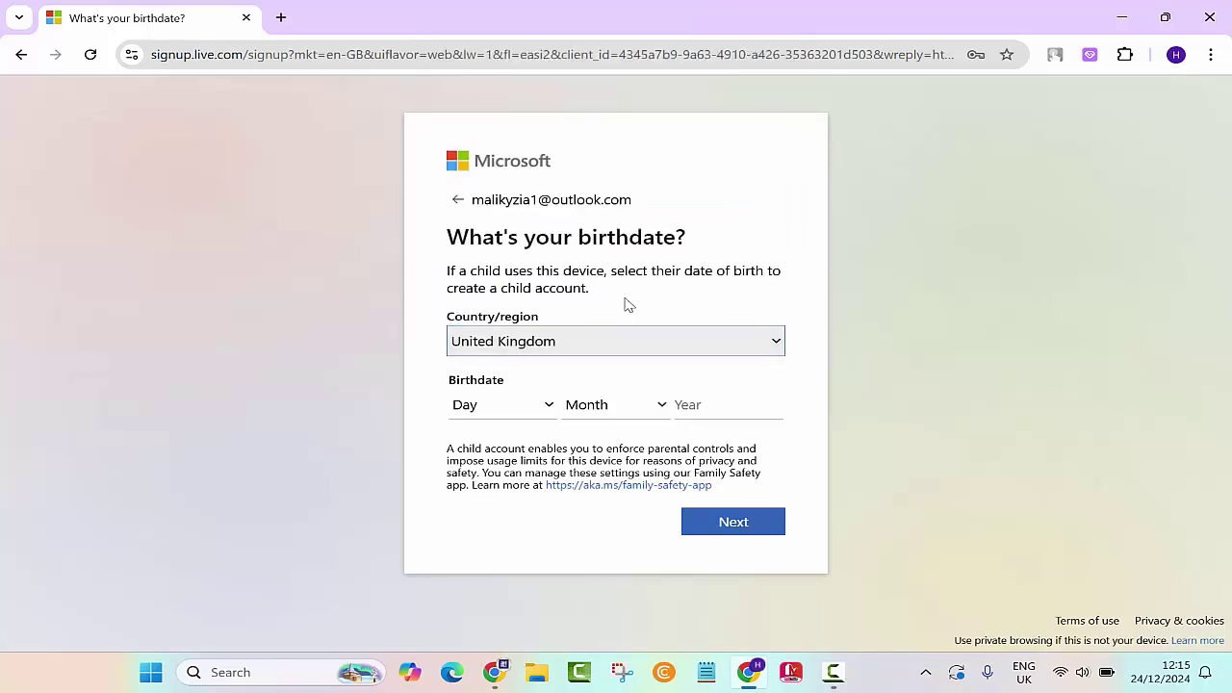
# Step: Pick the birth day and month, type the birth year, and submit
pyautogui.click(518, 415)
pyautogui.click(469, 253)
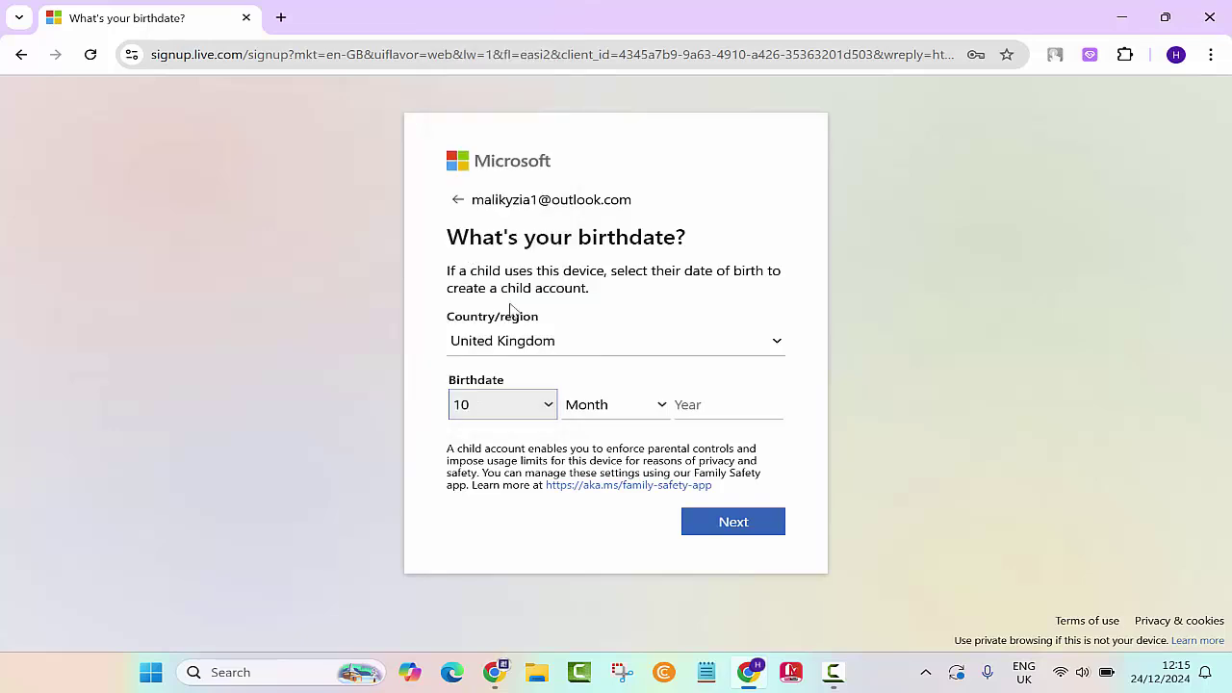
pyautogui.click(597, 406)
pyautogui.click(599, 106)
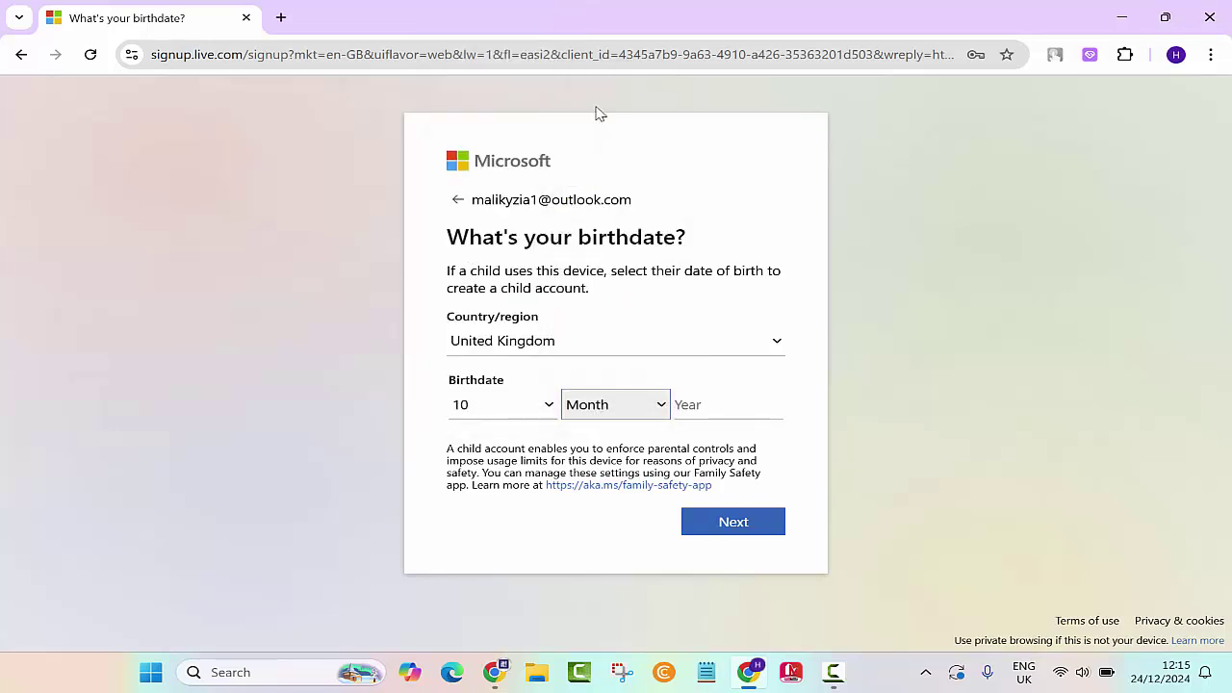
pyautogui.click(701, 395)
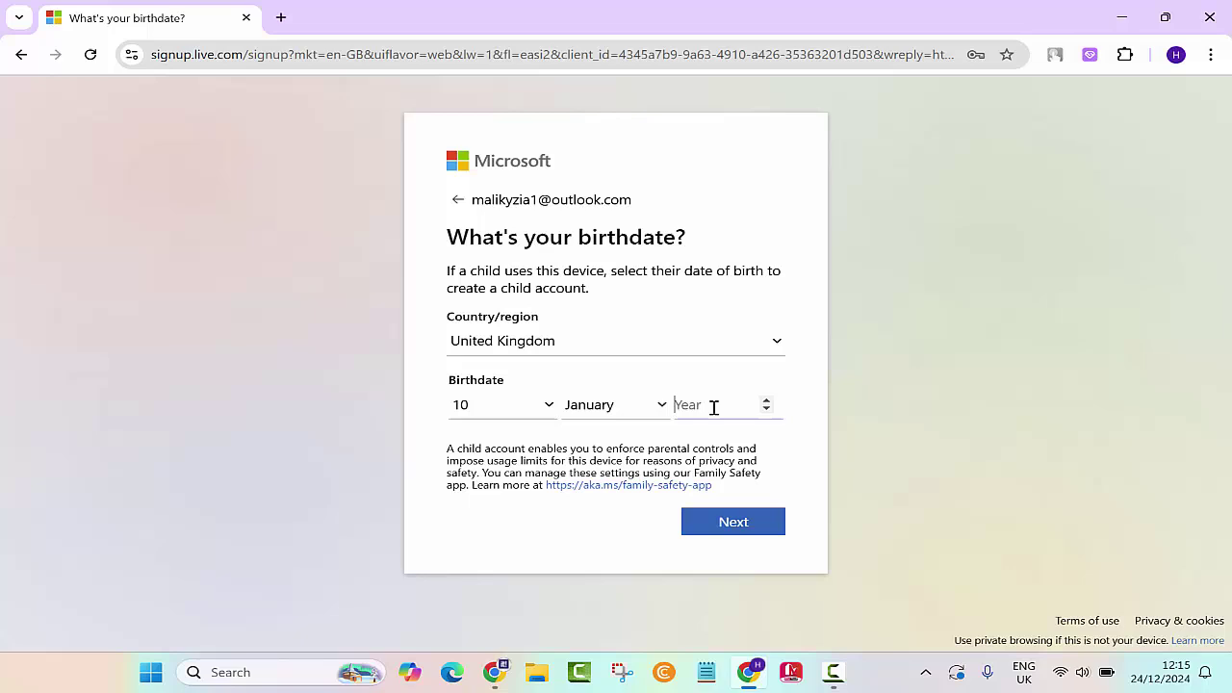
pyautogui.write('1987')
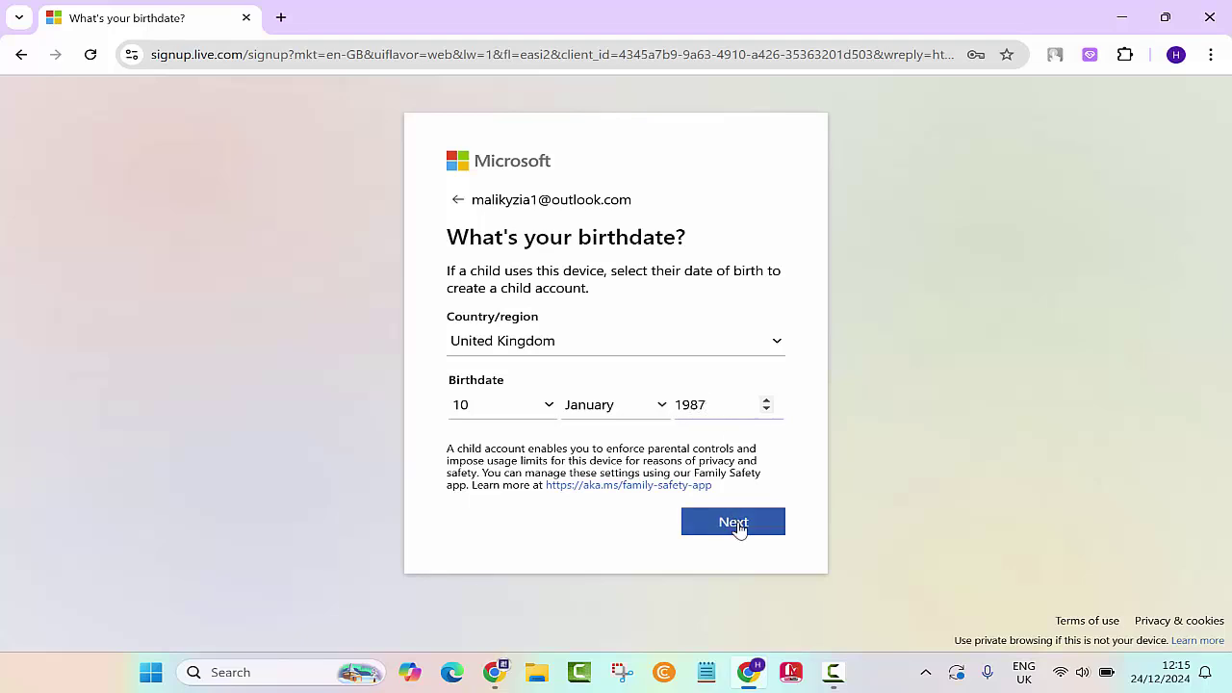
pyautogui.click(738, 527)
pyautogui.click(844, 680)
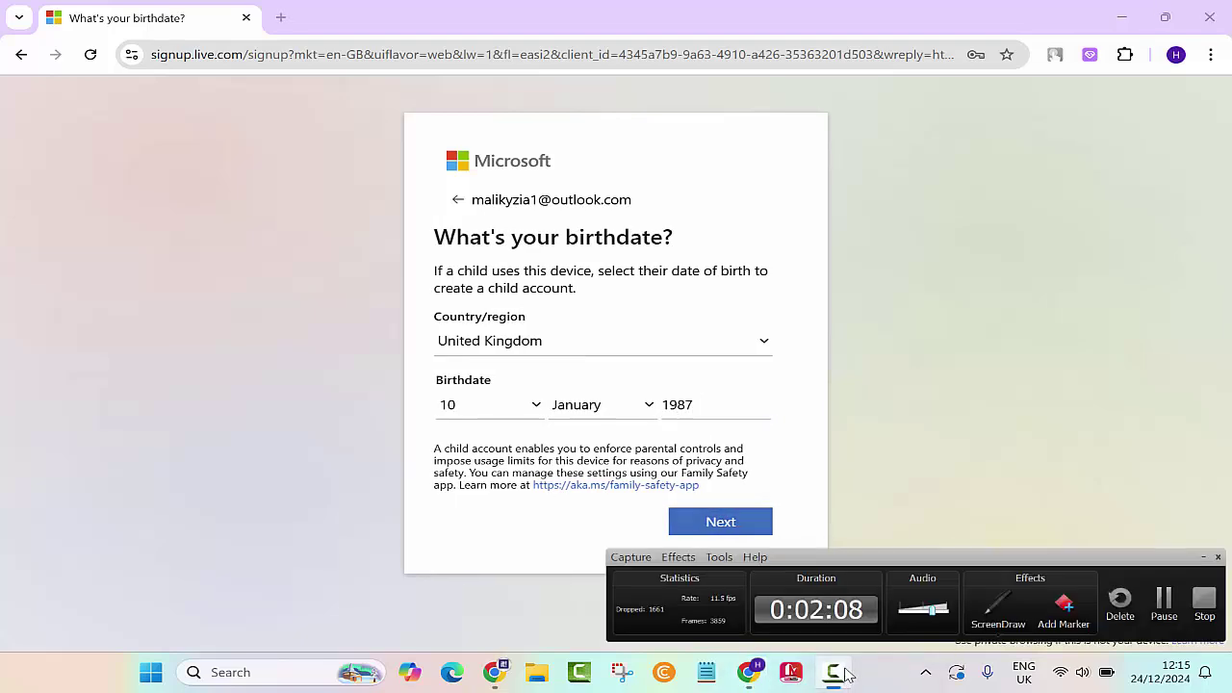
# Step: Start the robot-check puzzle and switch it to the audio version
pyautogui.click(1107, 608)
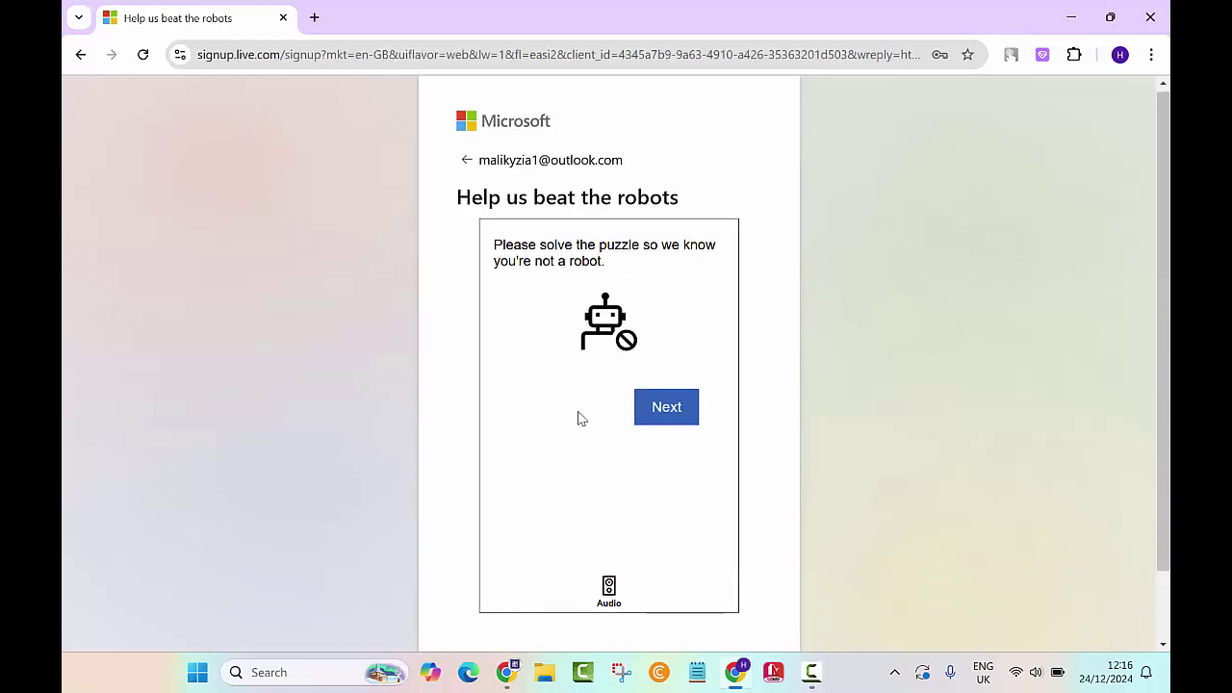
pyautogui.click(663, 414)
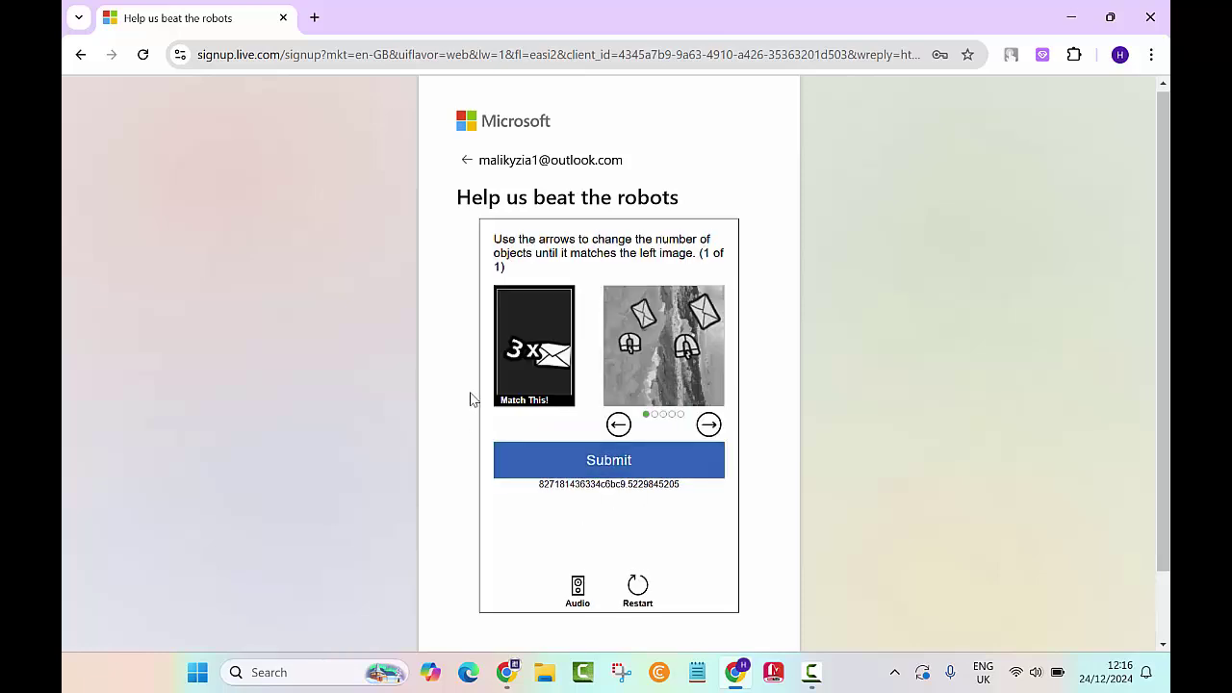
pyautogui.click(577, 585)
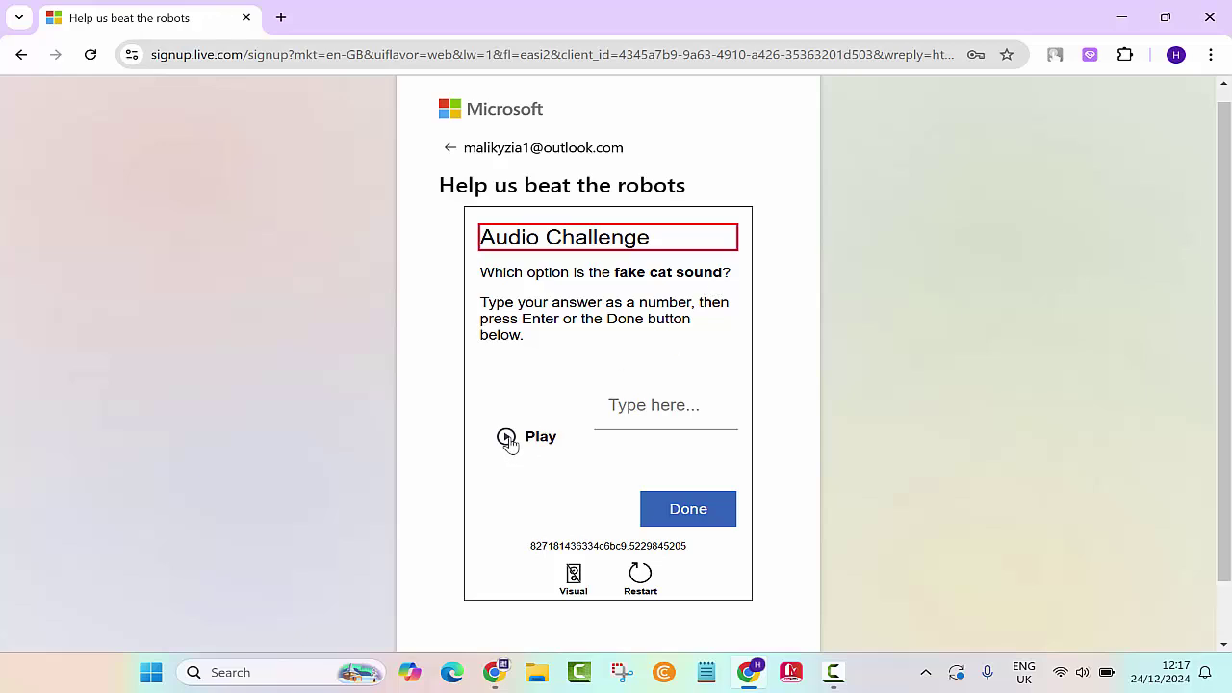
# Step: Play the audio clip, answer option 2, and submit the check
pyautogui.click(507, 438)
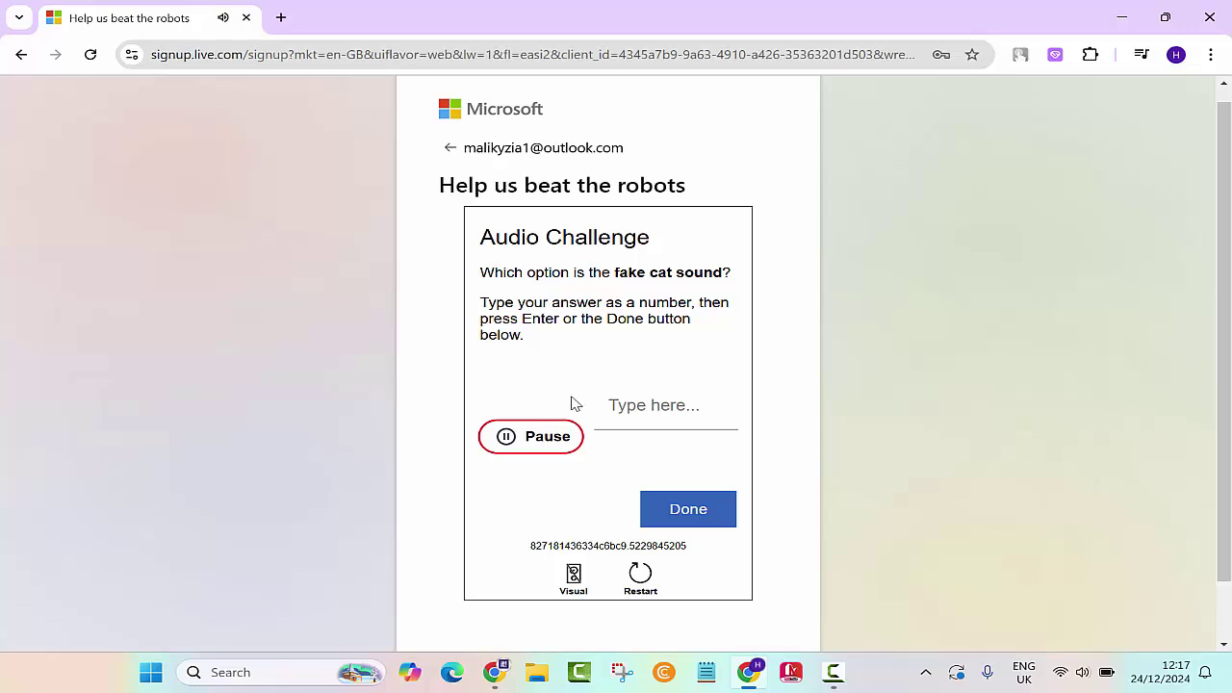
pyautogui.click(672, 421)
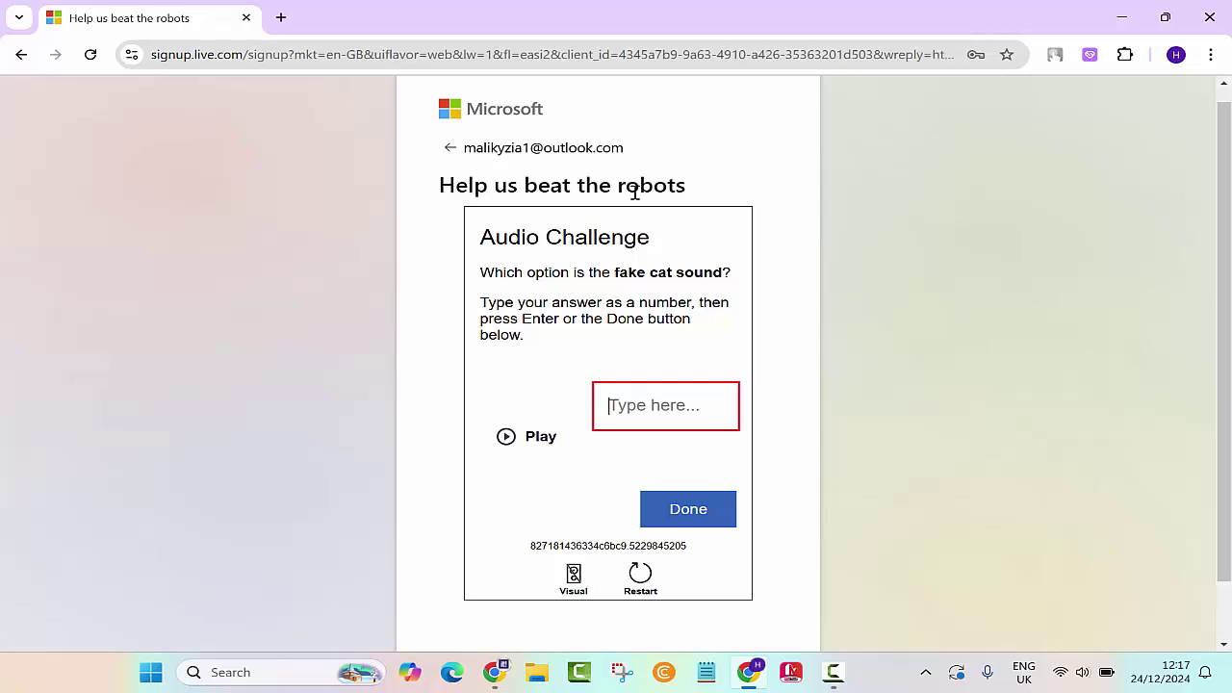
pyautogui.write('2')
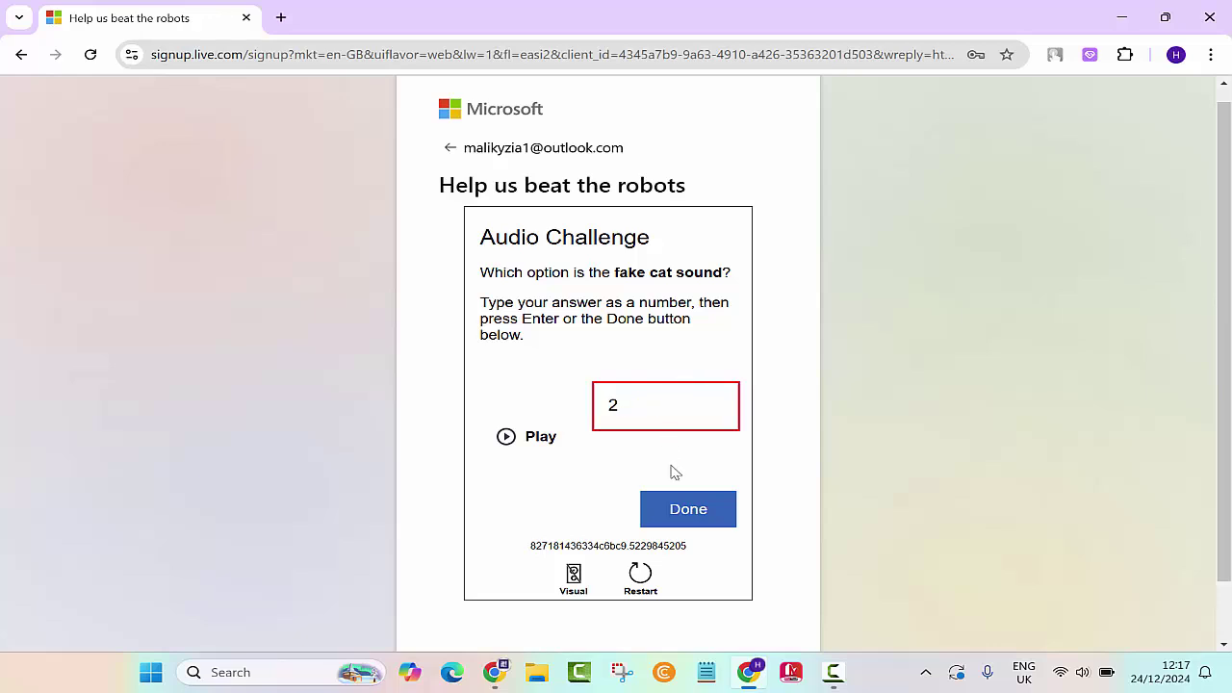
pyautogui.click(703, 518)
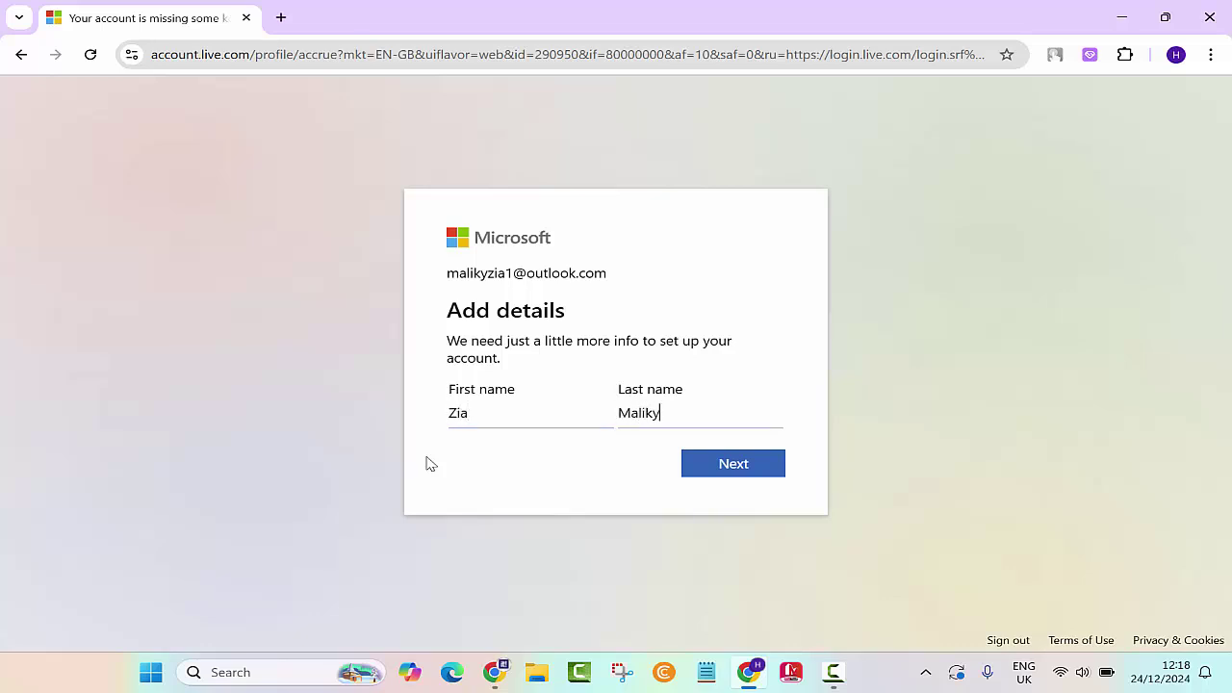
# Step: Submit the first and last name, then scroll and accept the privacy notice
pyautogui.click(751, 466)
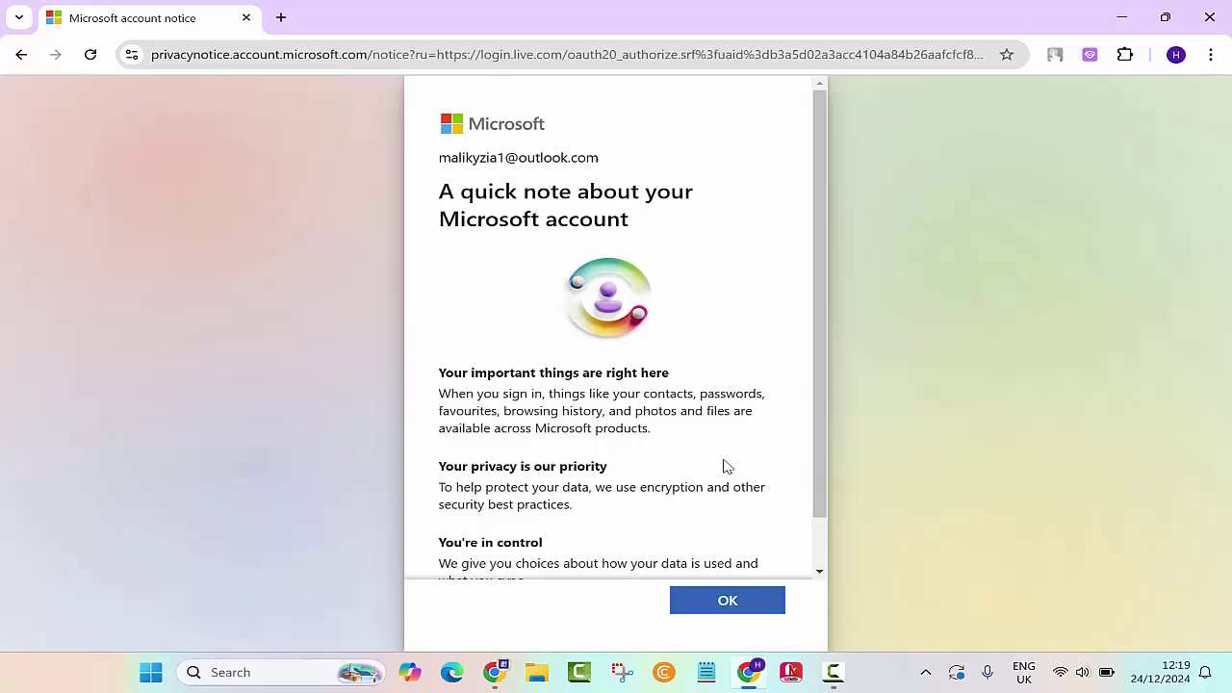
pyautogui.scroll(-1, 636, 424)
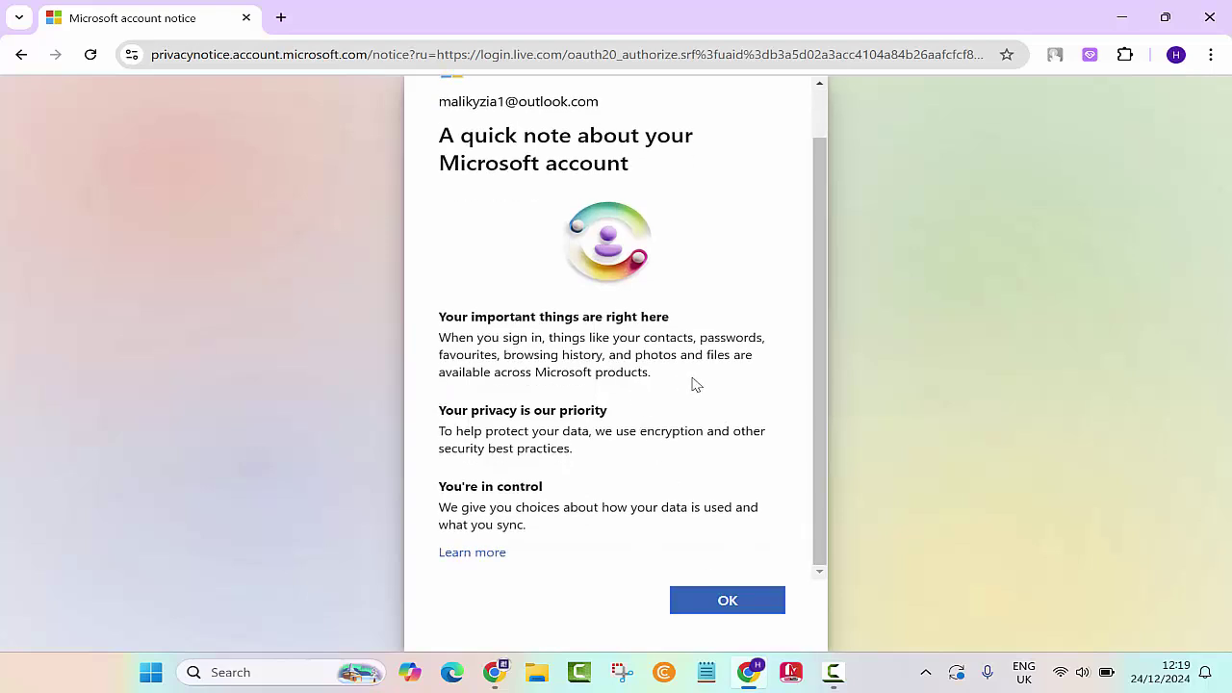
pyautogui.click(733, 609)
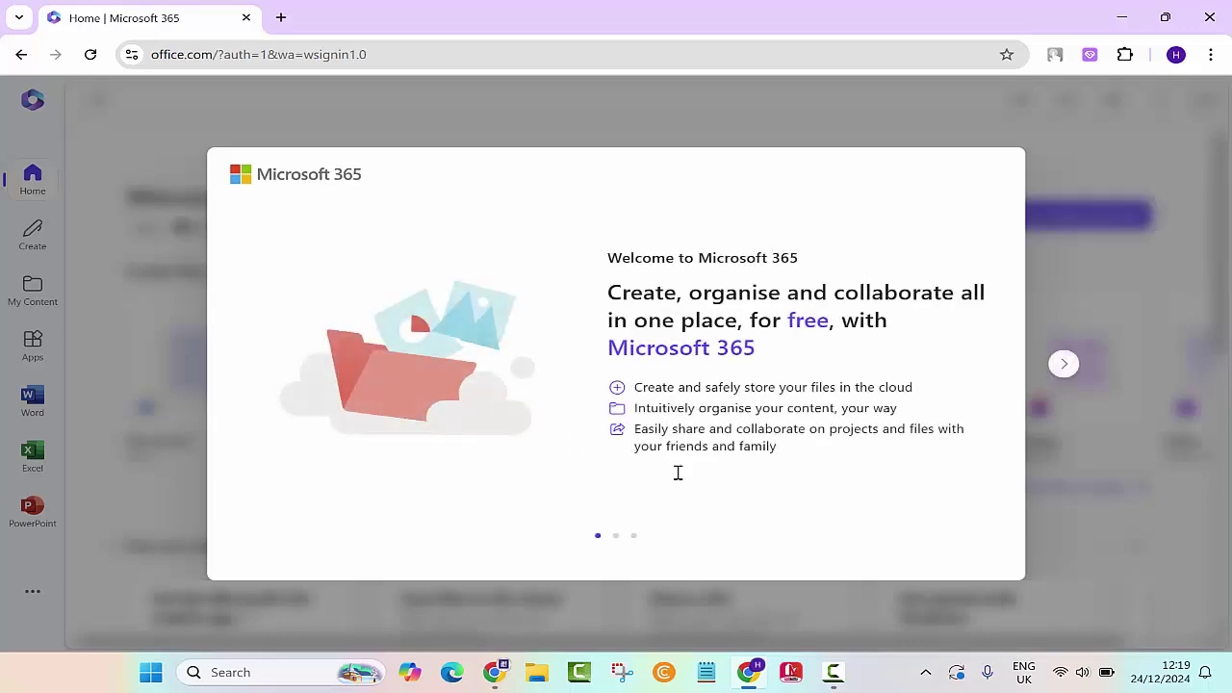
# Step: Finish the three welcome slides, dismiss the Create tour tip, and go to Word
pyautogui.click(1065, 366)
pyautogui.click(1064, 368)
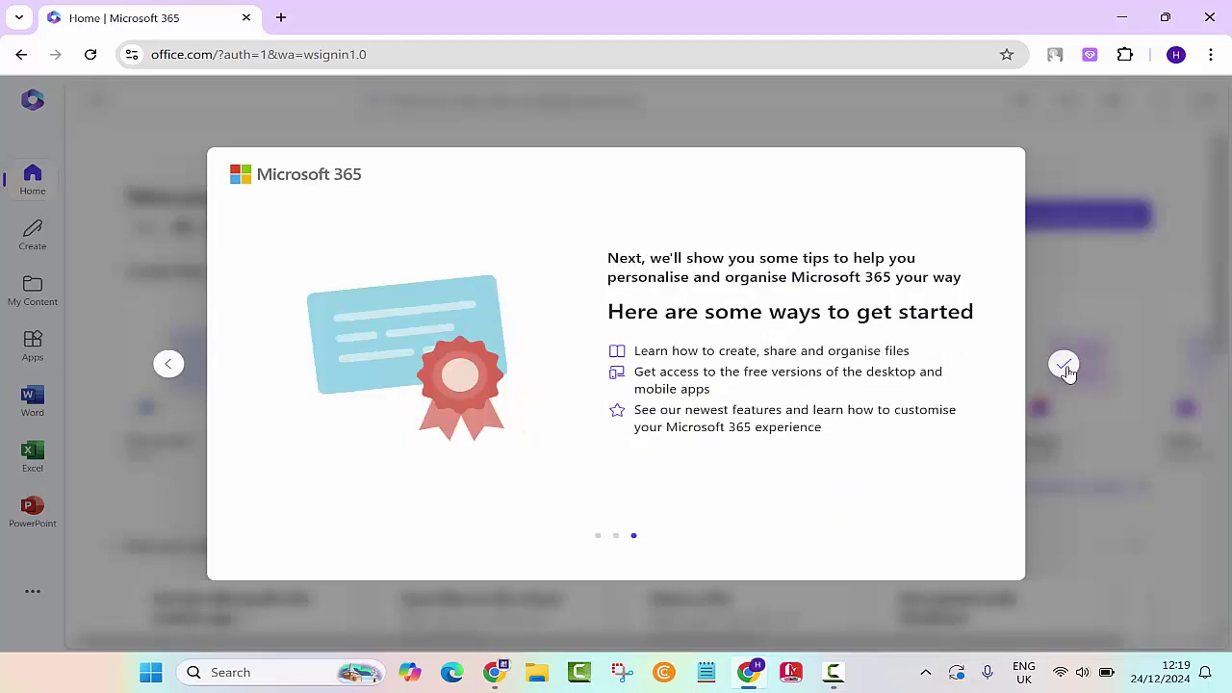
pyautogui.click(1064, 368)
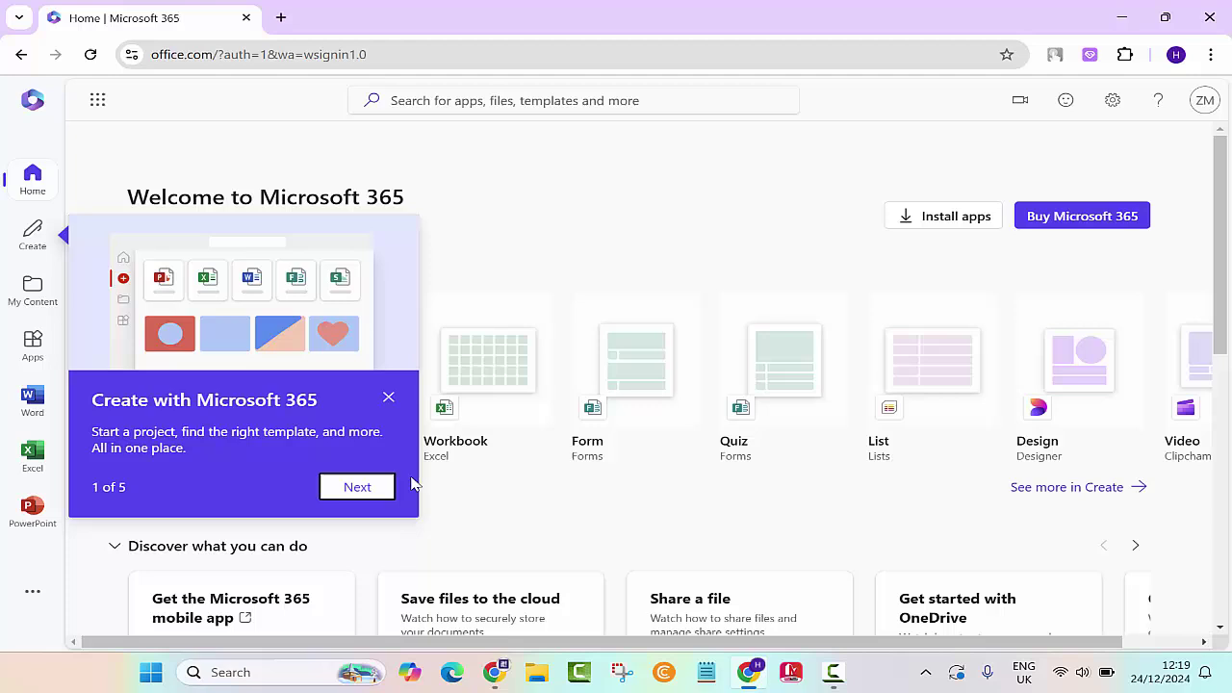
pyautogui.click(390, 398)
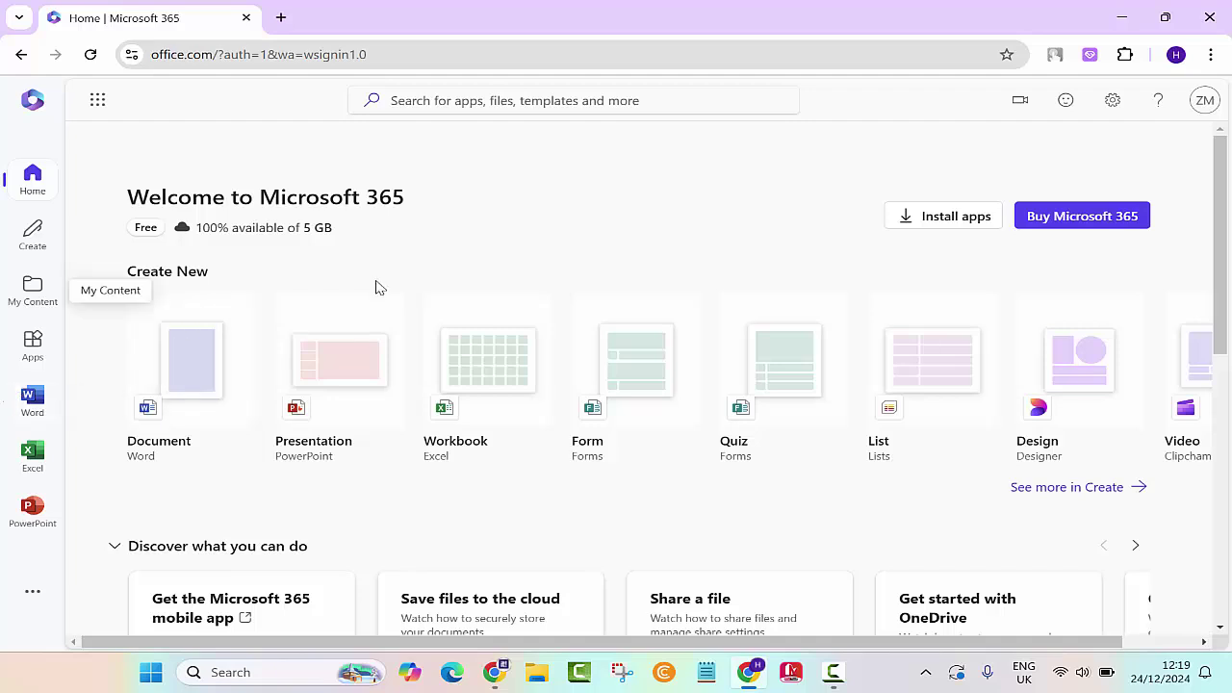
pyautogui.scroll(-1, 218, 475)
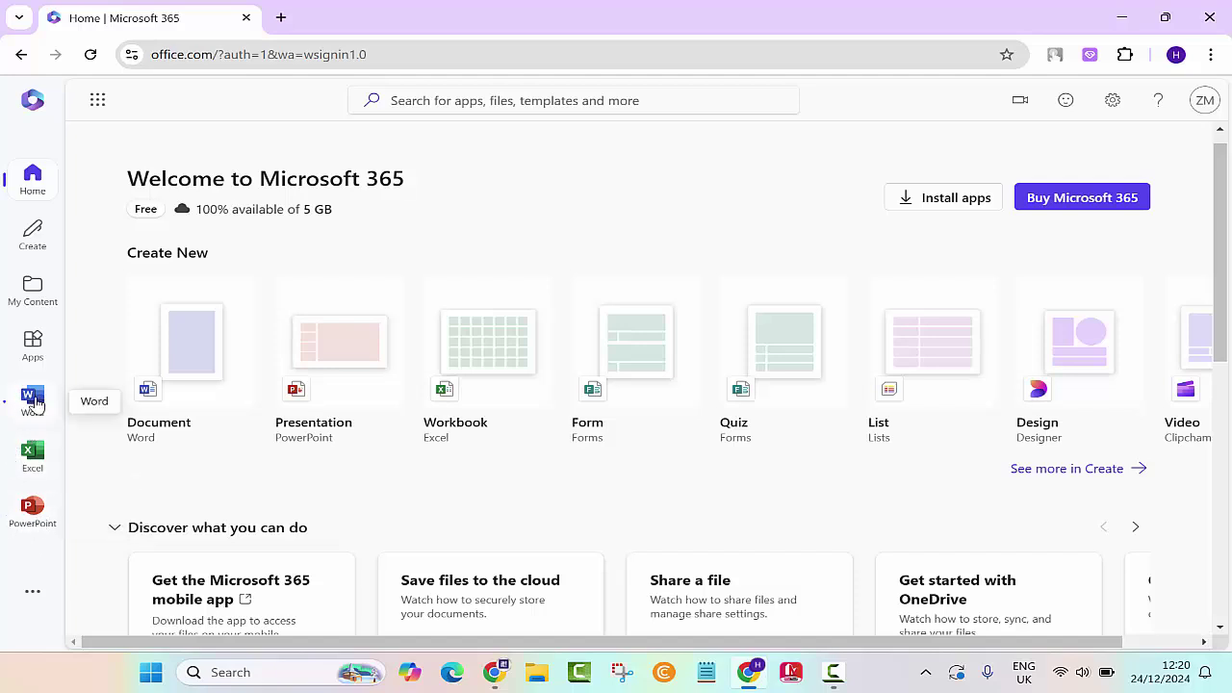
pyautogui.click(34, 402)
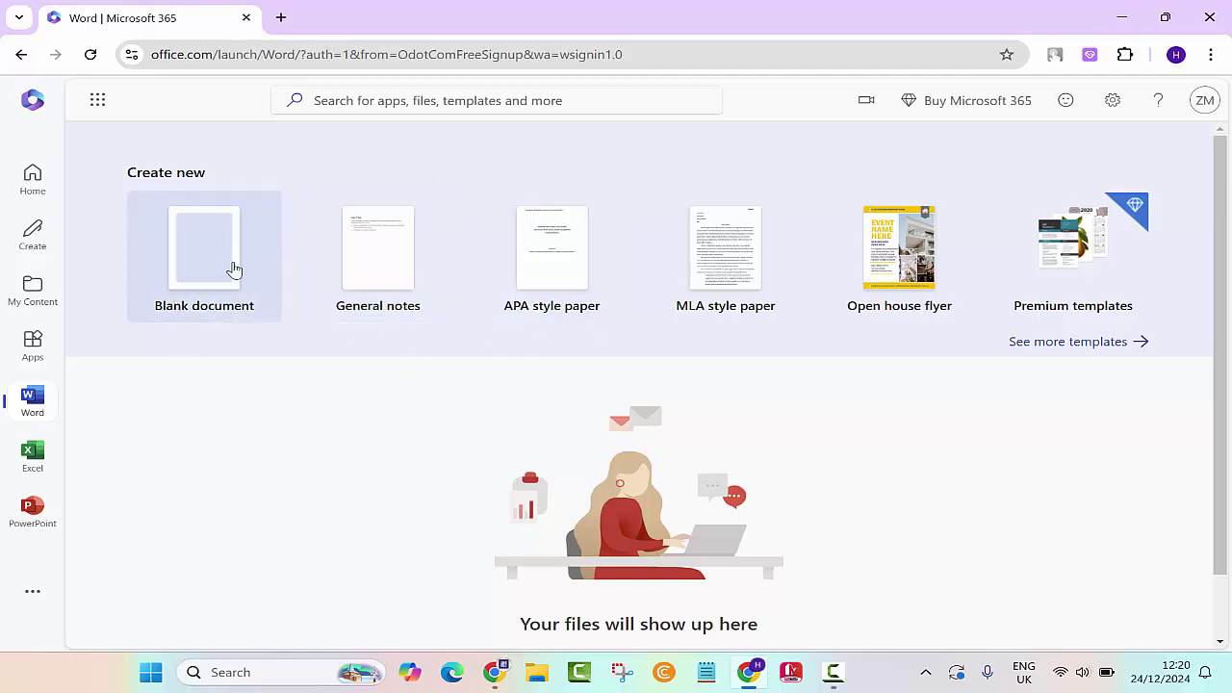
# Step: Create a blank document, type the name-introduction sentence, and copy it
pyautogui.click(199, 267)
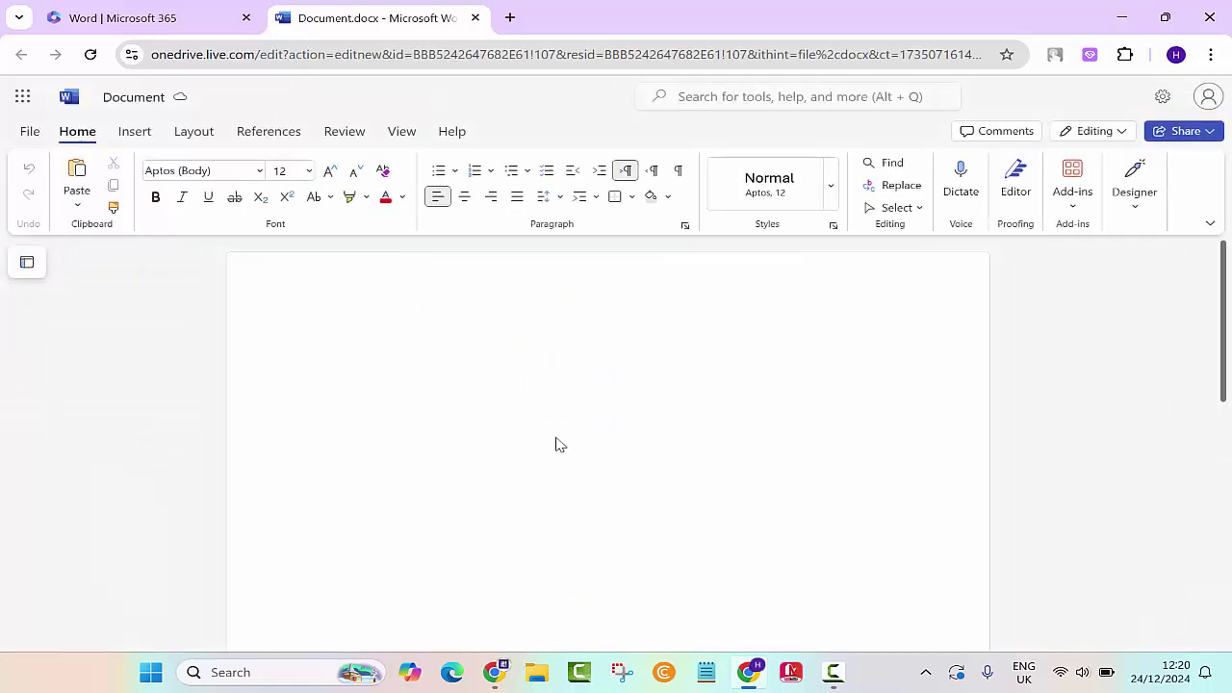
pyautogui.write('My Name')
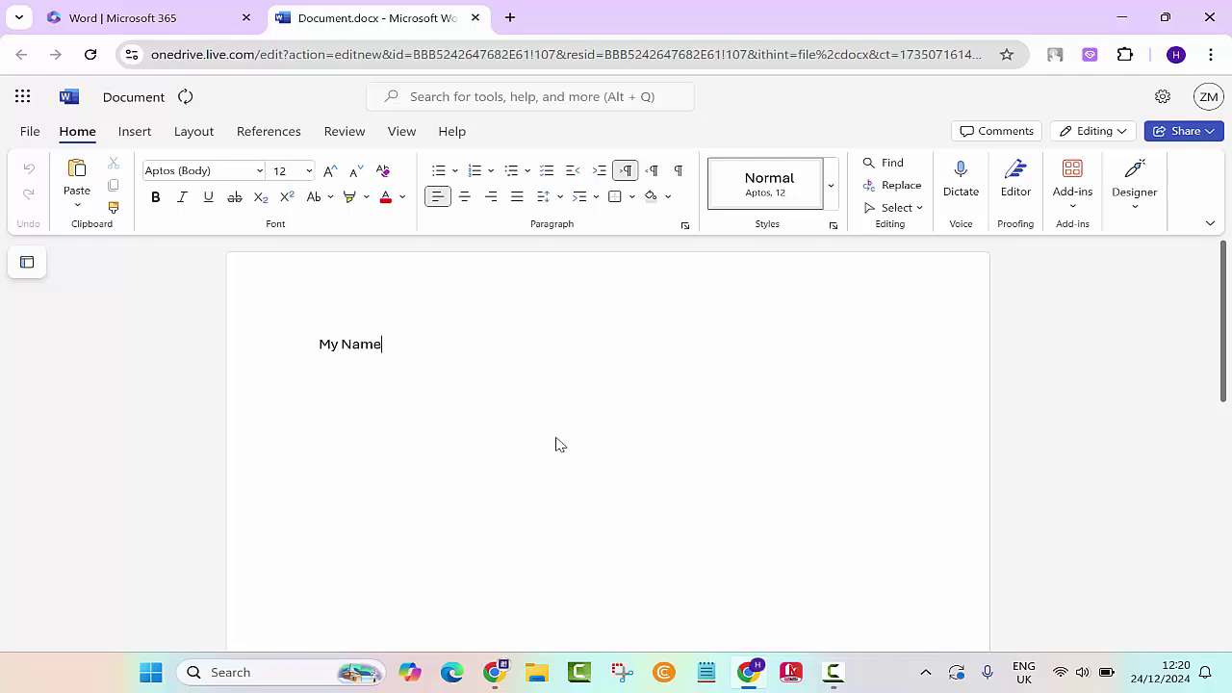
pyautogui.write(' is Zia Maliky')
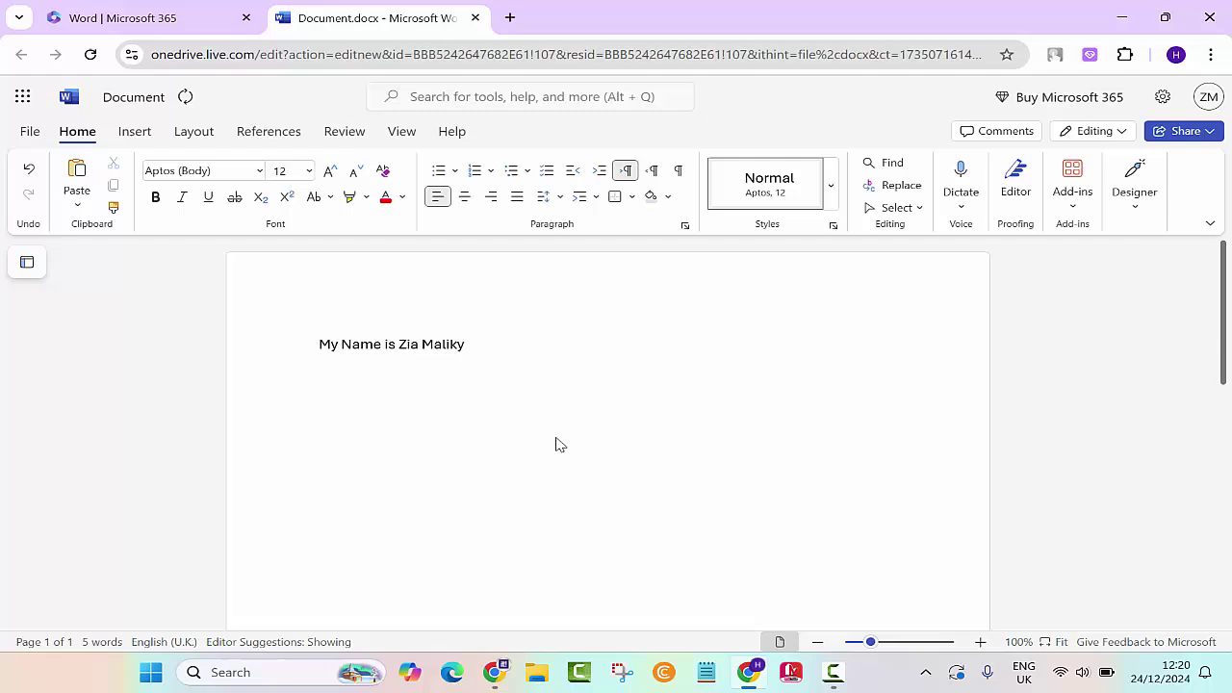
pyautogui.press('BackSpace')
pyautogui.hotkey('ctrl', 'a')
pyautogui.hotkey('ctrl', 'c')
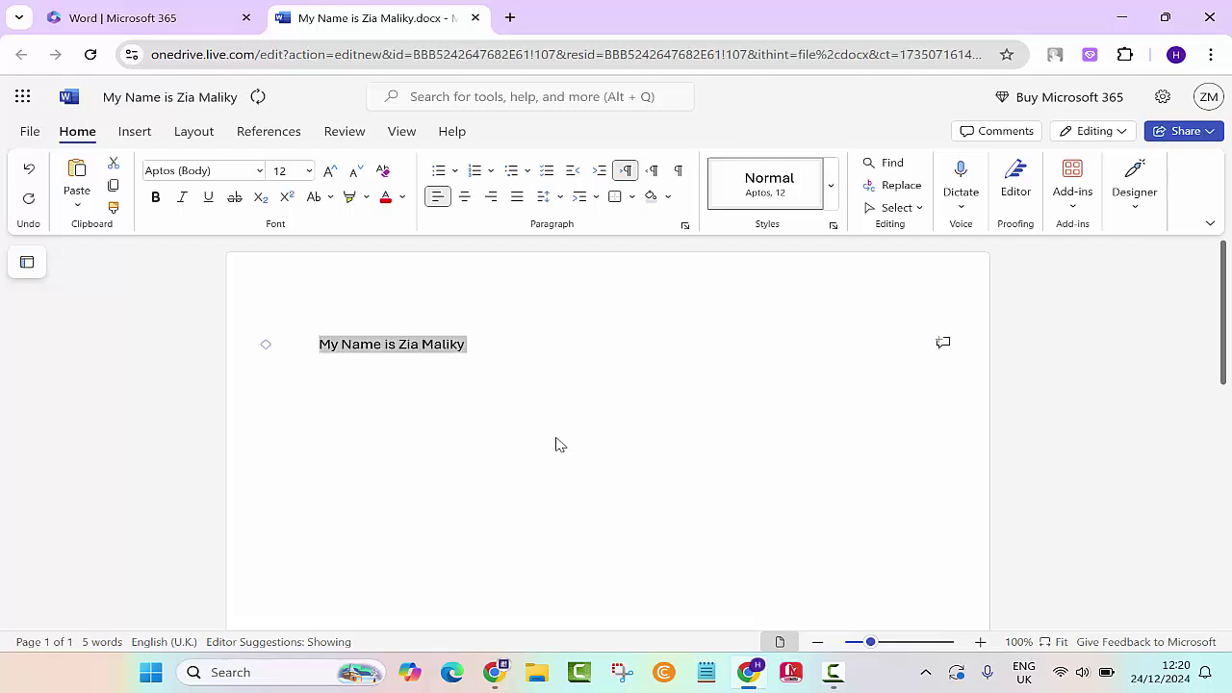
pyautogui.press('Right')
# Step: Paste the sentence six more times on separate lines, then close the Dictate toolbar
pyautogui.press('Return')
pyautogui.hotkey('ctrl', 'v')
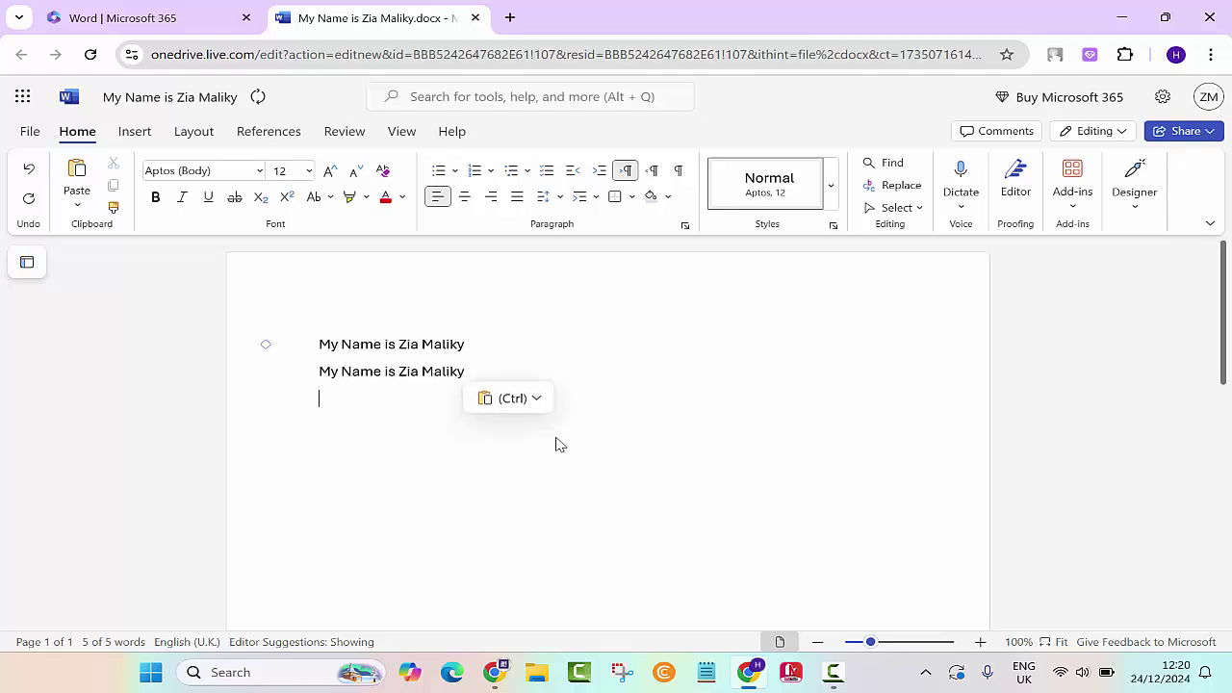
pyautogui.press('Return')
pyautogui.hotkey('alt', '`')
pyautogui.hotkey('ctrl', 'v')
pyautogui.press('Return')
pyautogui.hotkey('ctrl', 'v')
pyautogui.press('Return')
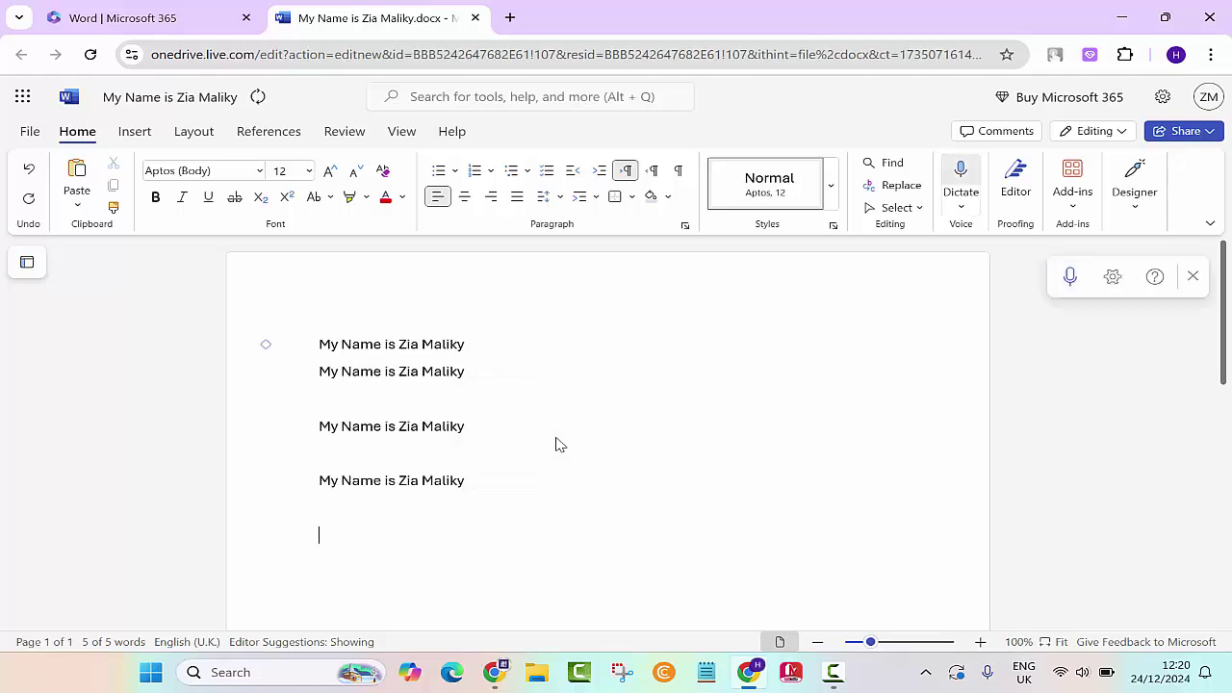
pyautogui.hotkey('ctrl', 'v')
pyautogui.press('Return')
pyautogui.hotkey('ctrl', 'v')
pyautogui.press('Return')
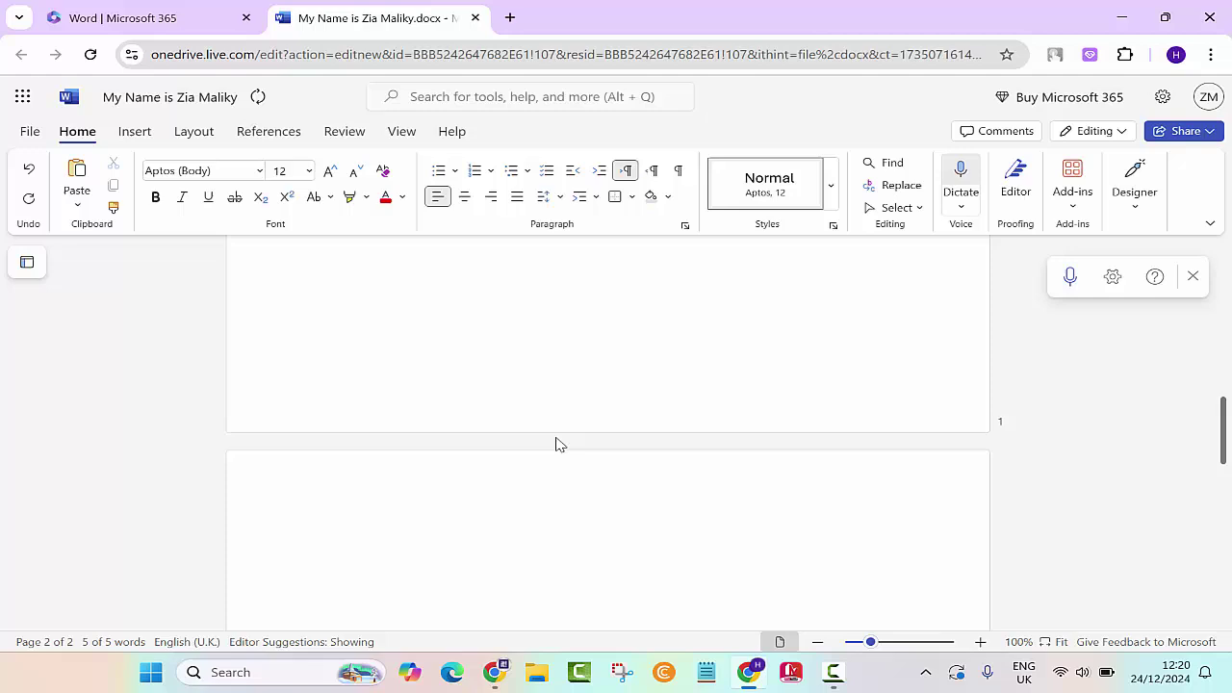
pyautogui.hotkey('ctrl', 'v')
pyautogui.press('Return')
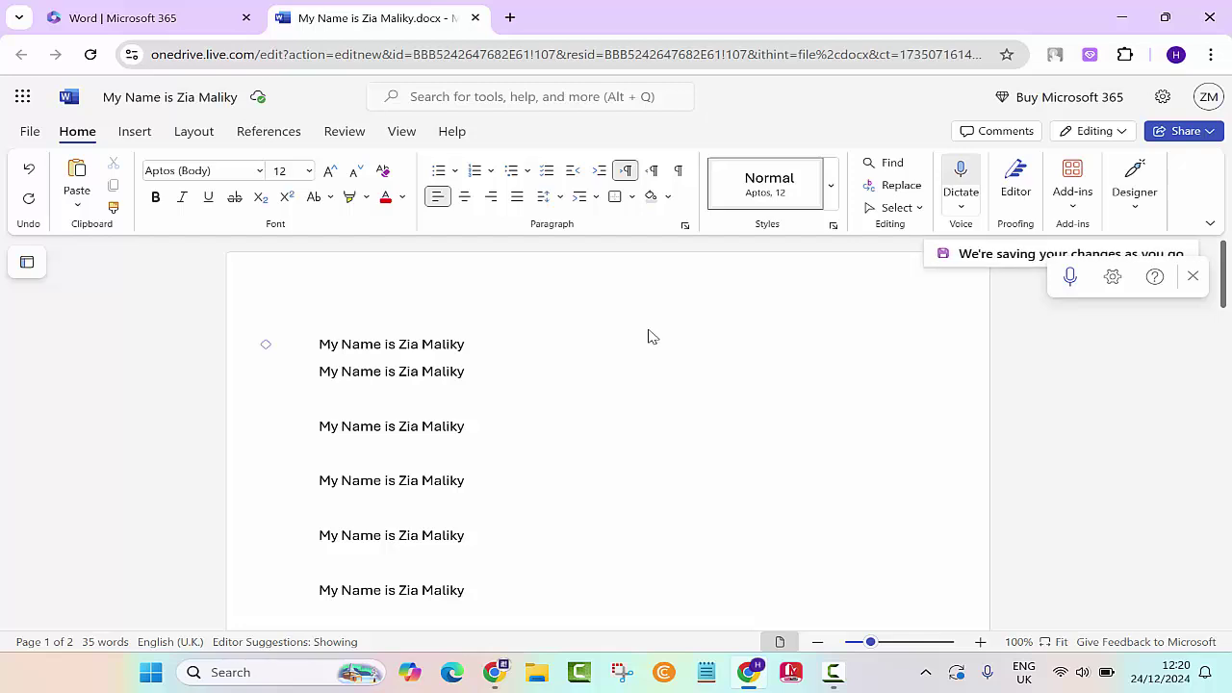
pyautogui.click(1193, 277)
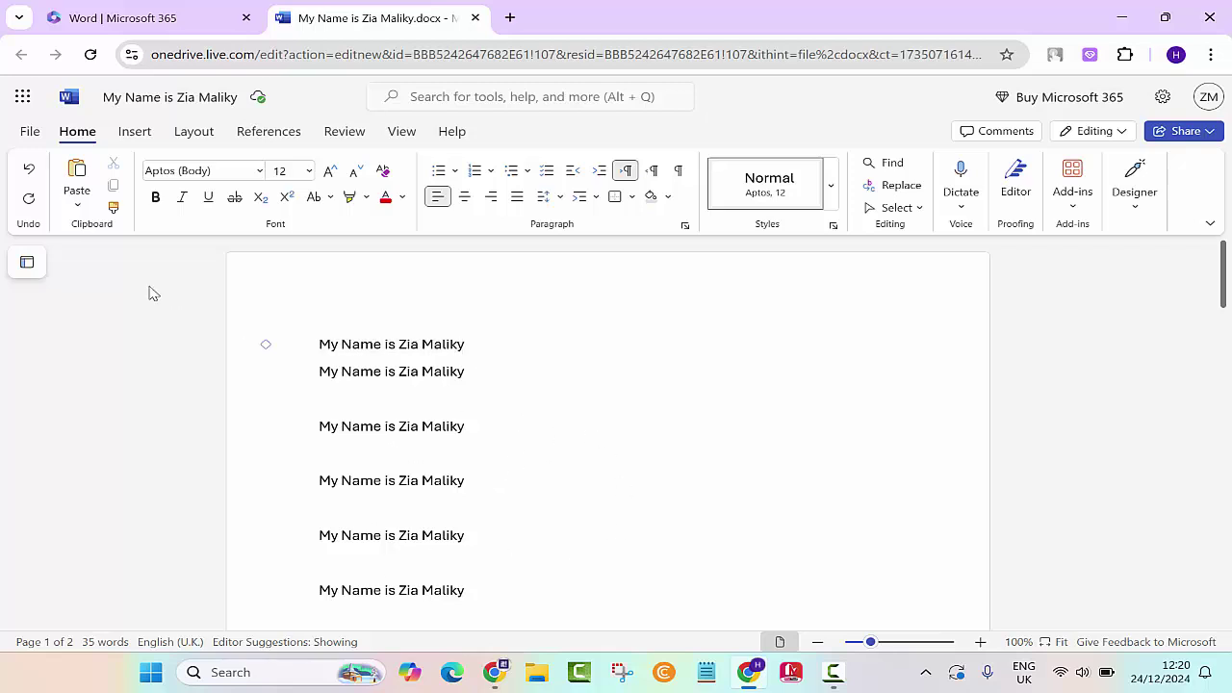
# Step: Request a downloadable Word copy of the document from the File menu's Create a Copy options
pyautogui.click(32, 133)
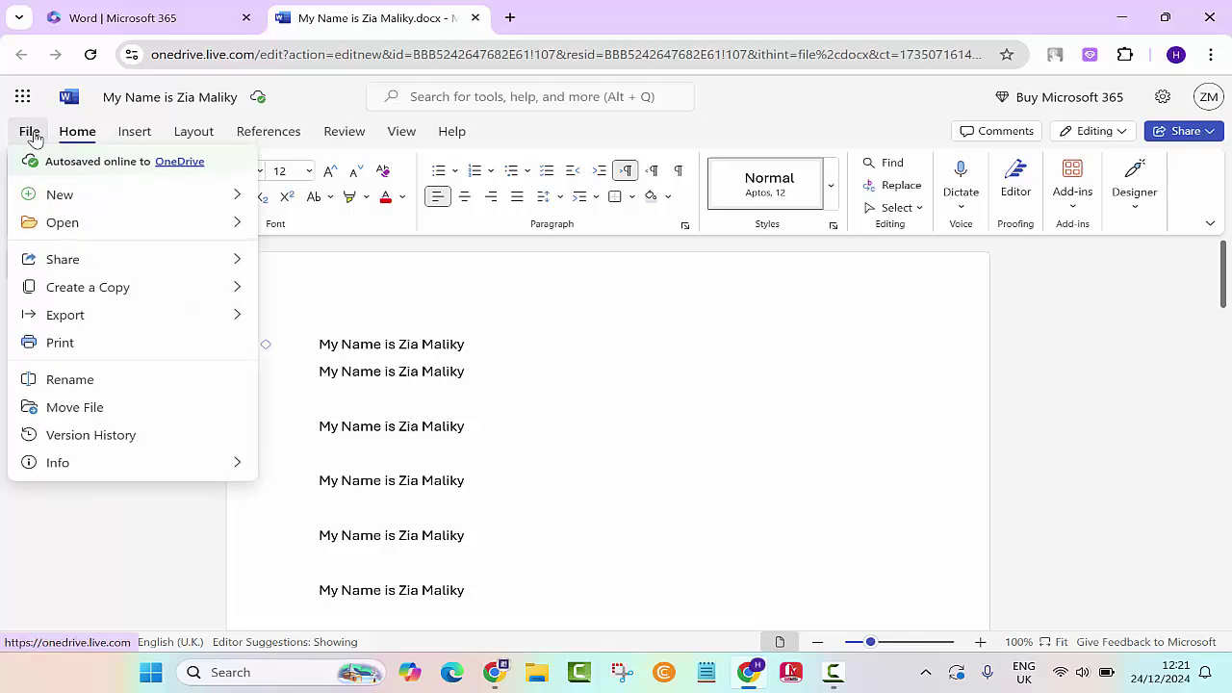
pyautogui.moveTo(137, 316)
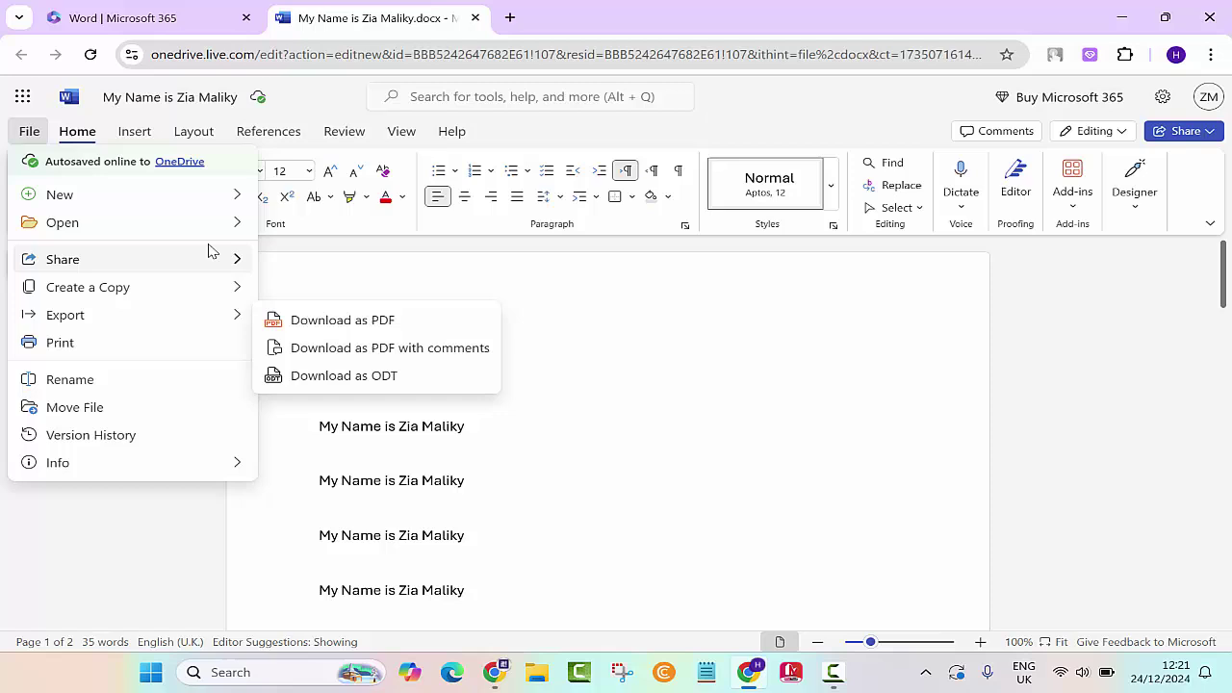
pyautogui.moveTo(160, 261)
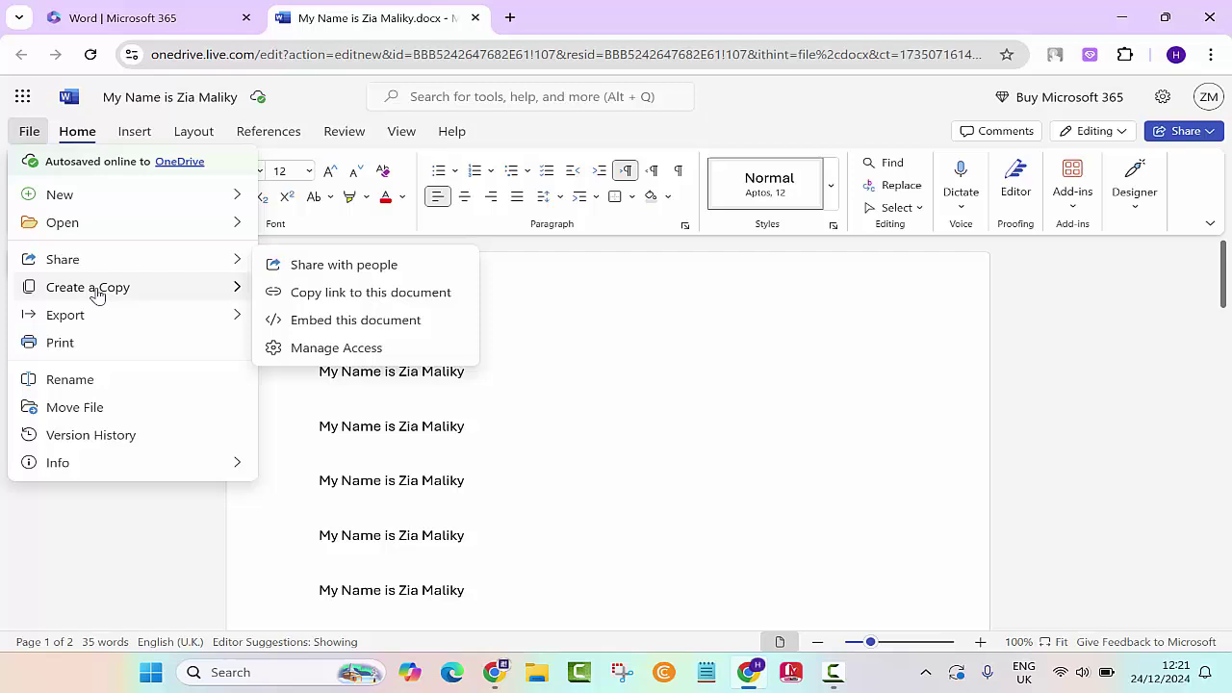
pyautogui.moveTo(93, 289)
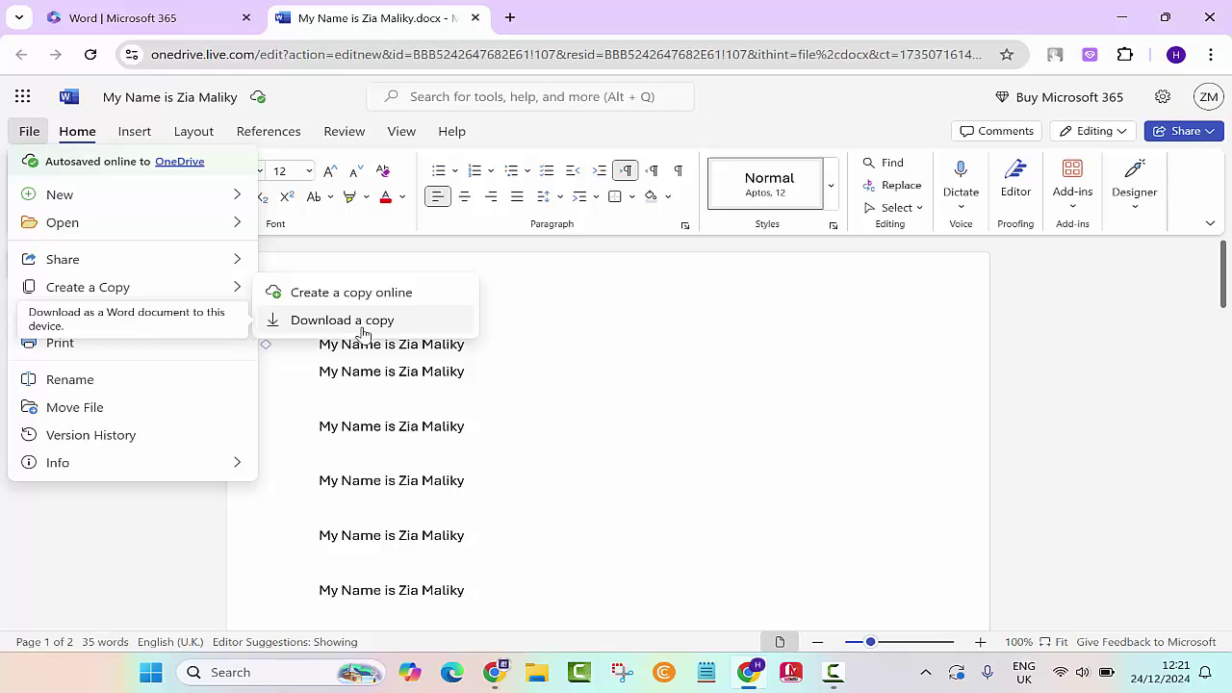
pyautogui.click(360, 327)
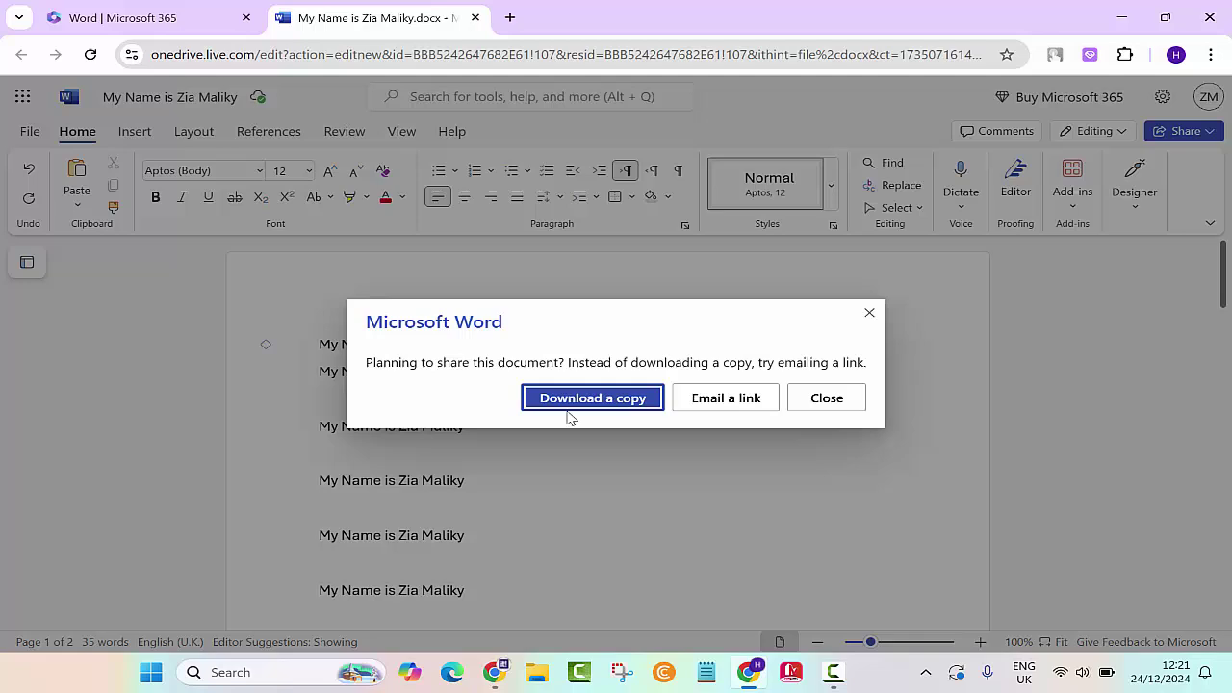
# Step: Download a copy of the name document as .docx and show it in its Downloads folder
pyautogui.click(590, 397)
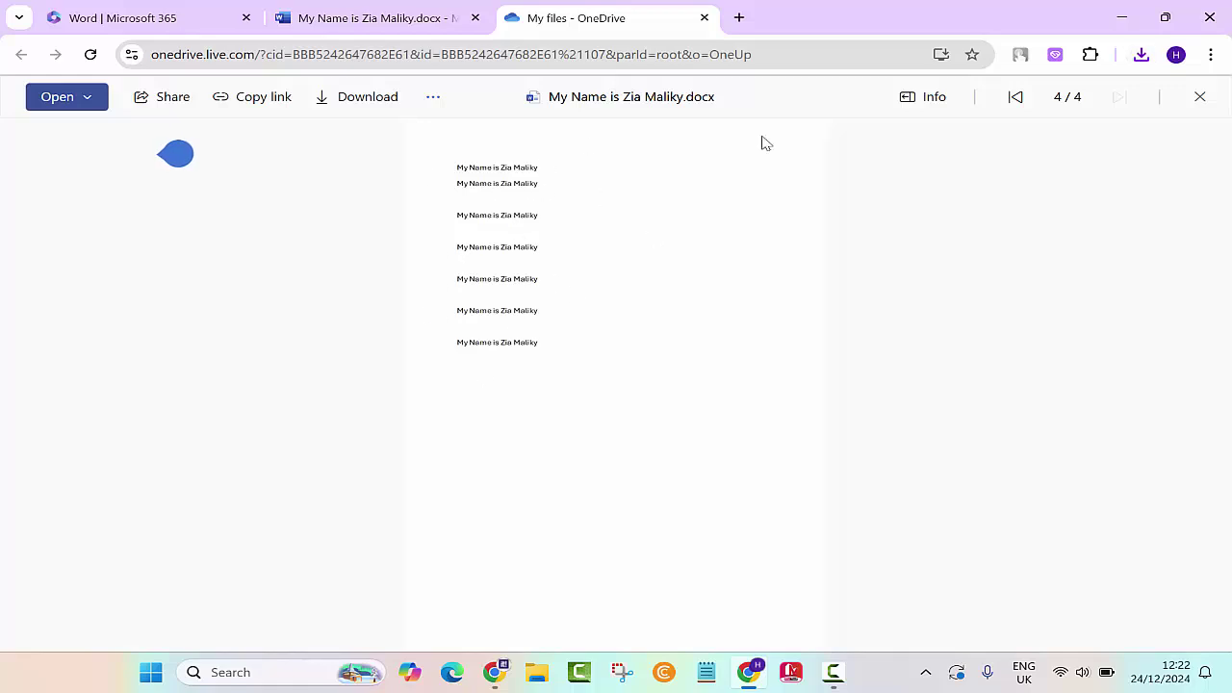
pyautogui.click(1141, 58)
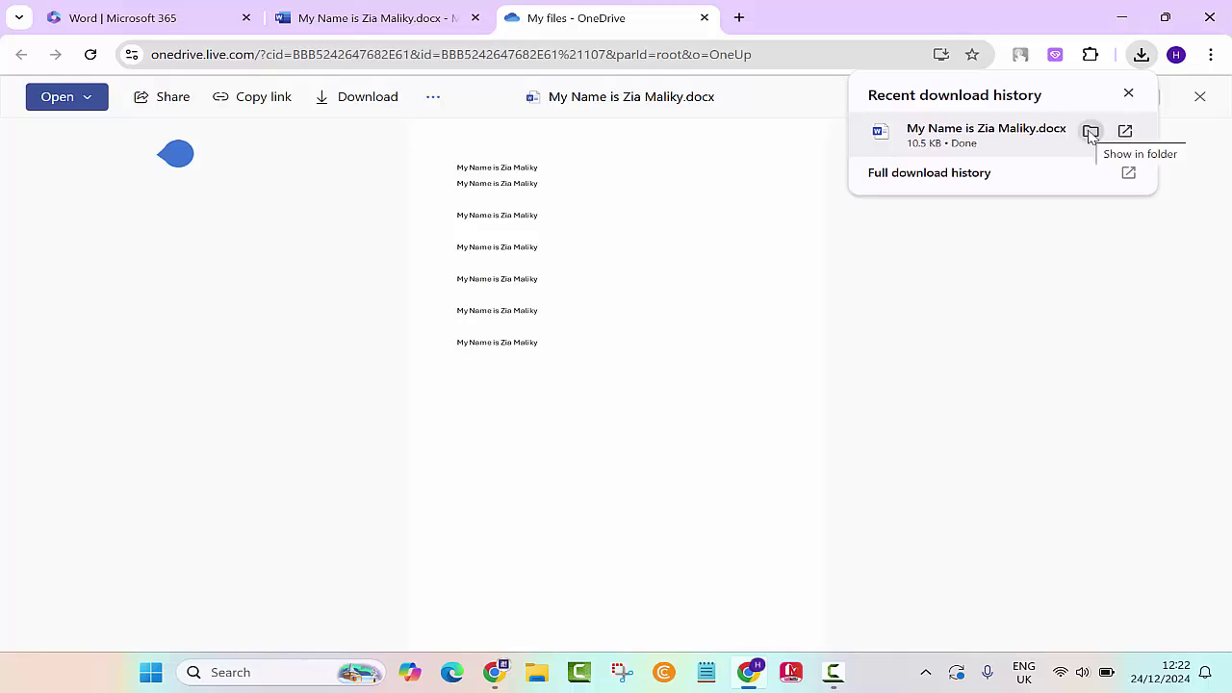
pyautogui.click(1091, 133)
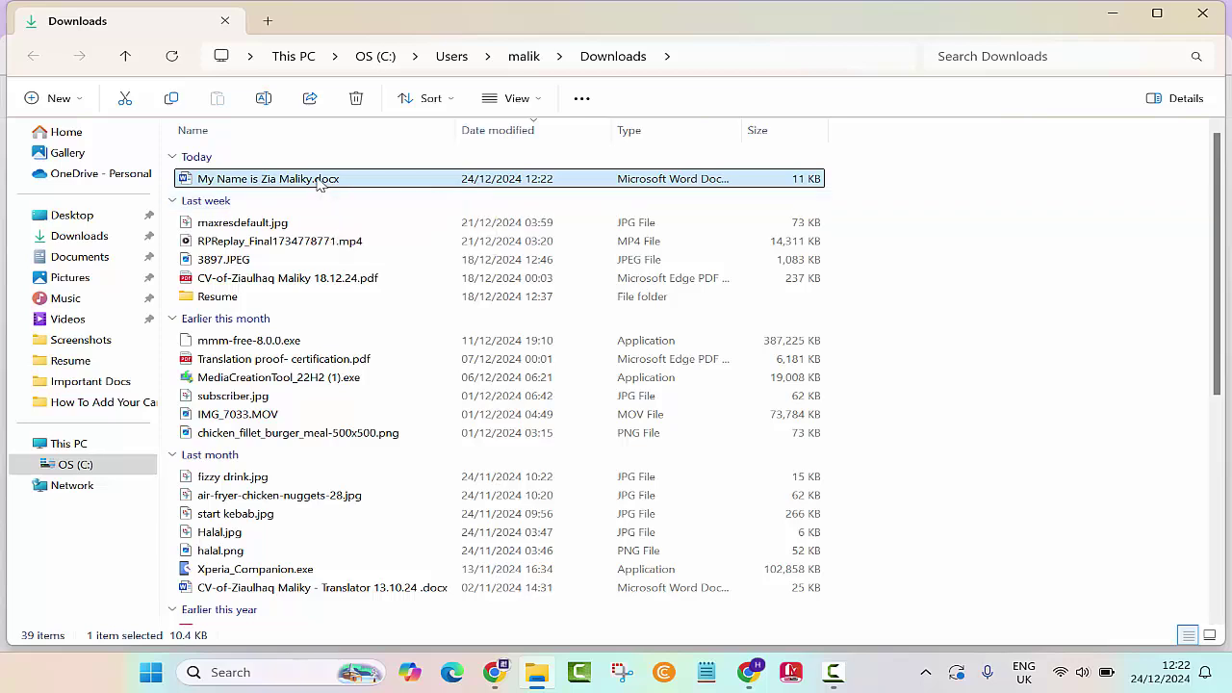
# Step: Open the downloaded .docx in desktop Word to check its seven lines, then close it
pyautogui.doubleClick(321, 183)
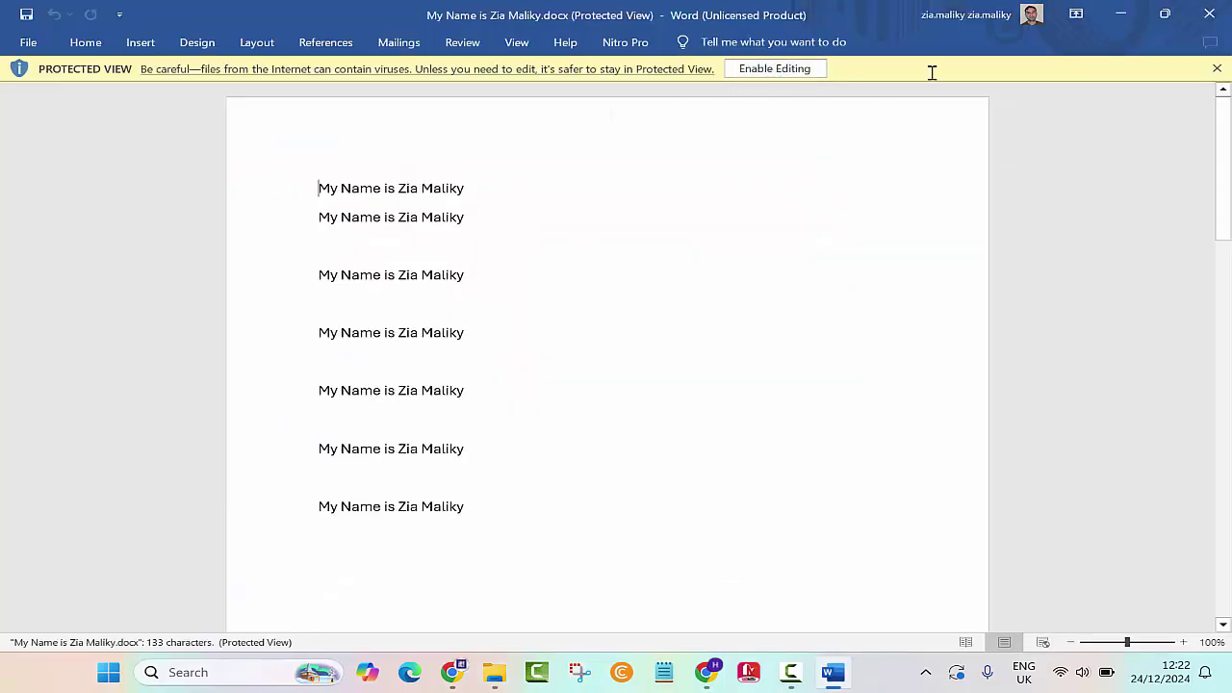
pyautogui.click(1209, 14)
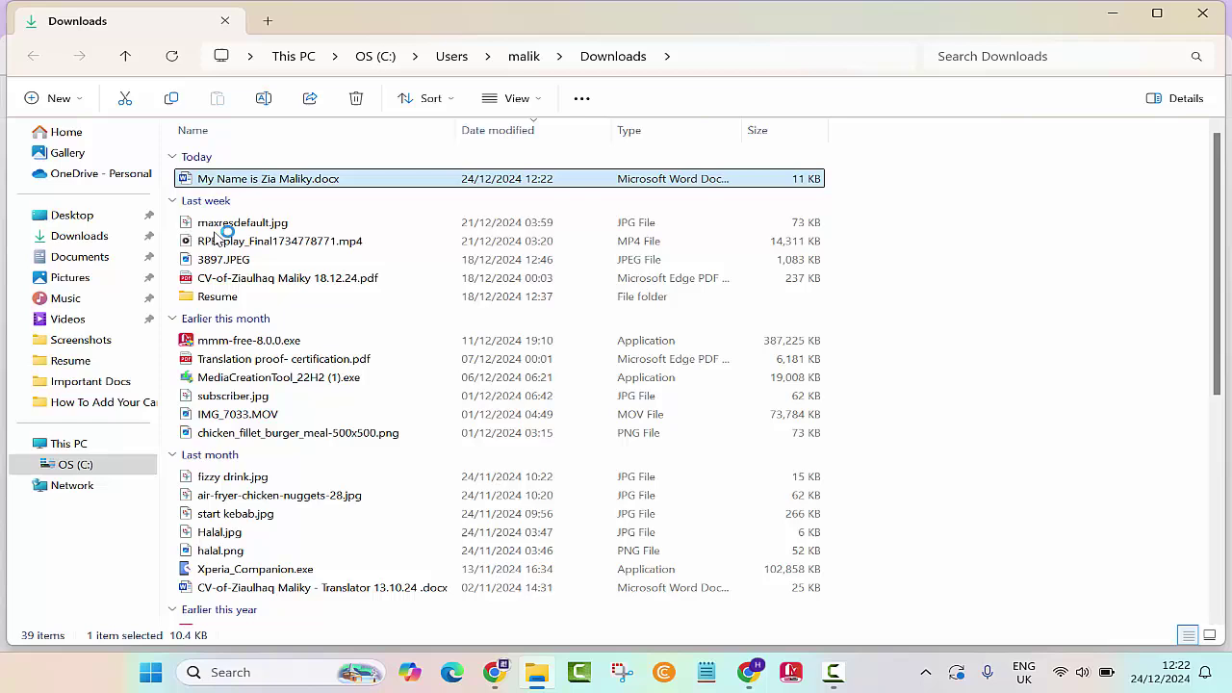